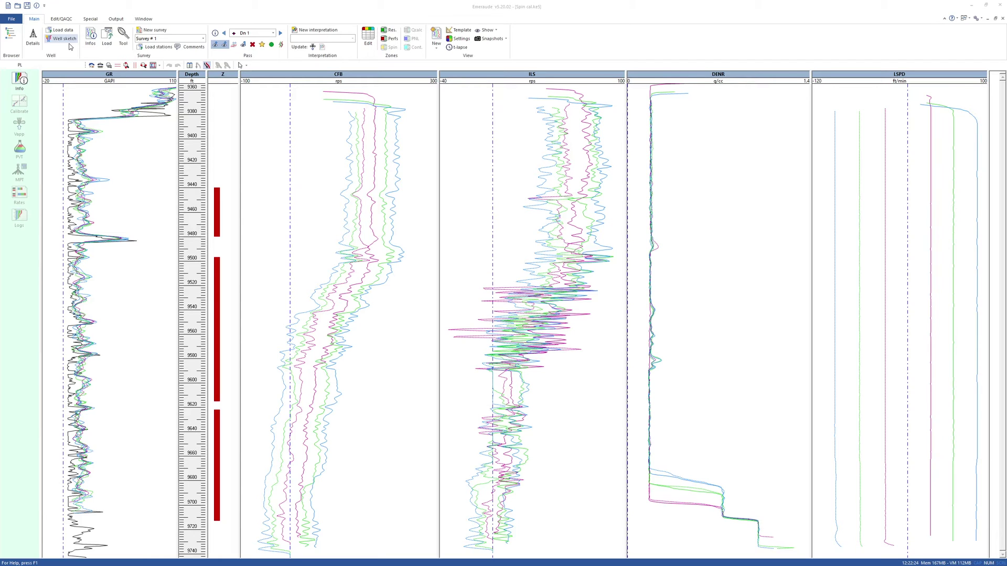
Try selecting the CFB, ILS and DENR tracks on the log plot
click(301, 77)
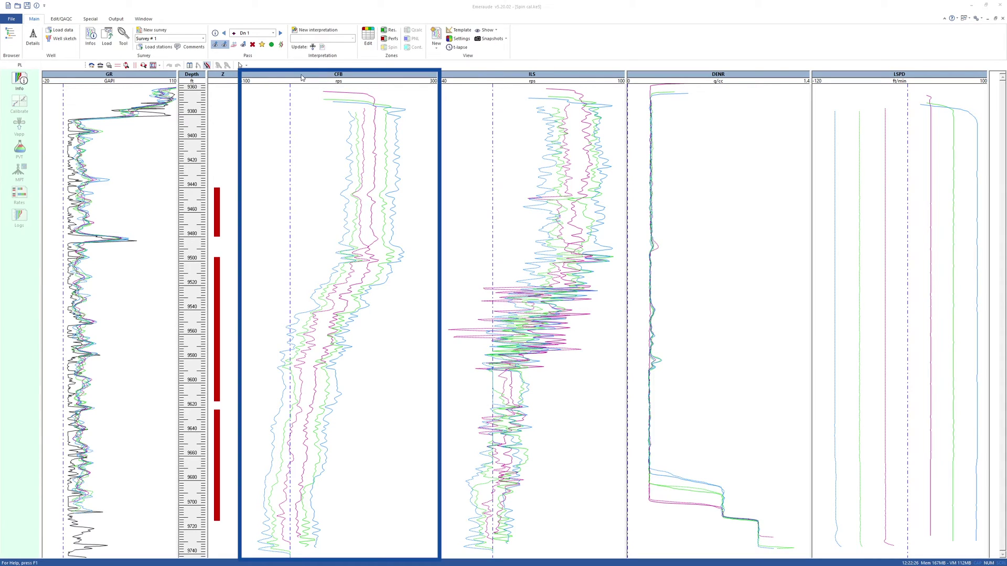
click(456, 78)
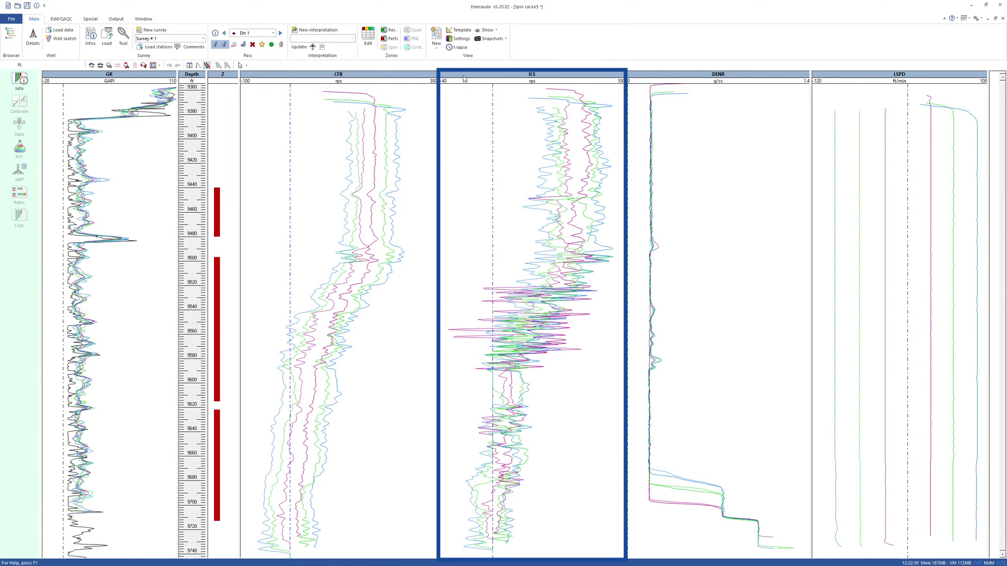
click(462, 78)
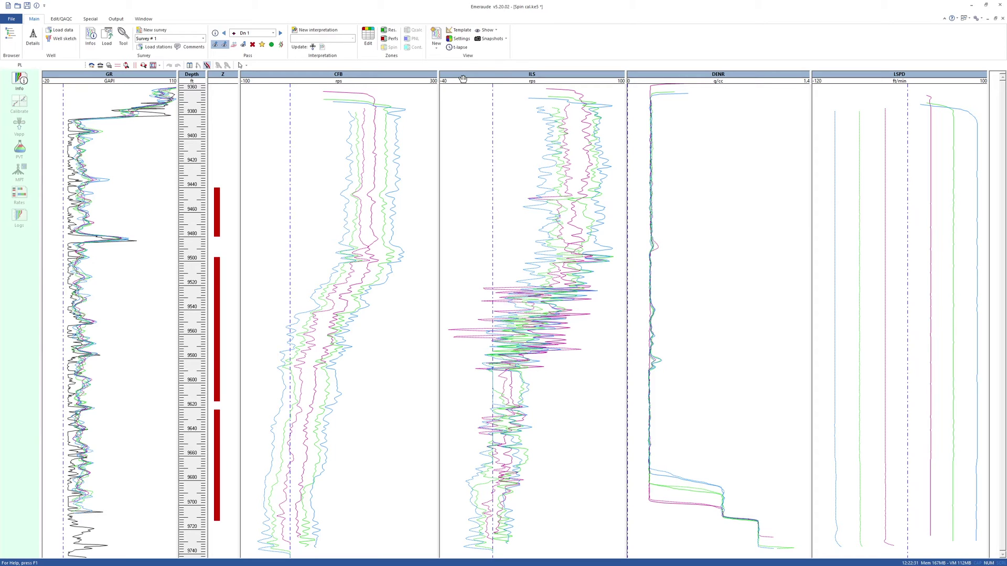
shift+click(463, 78)
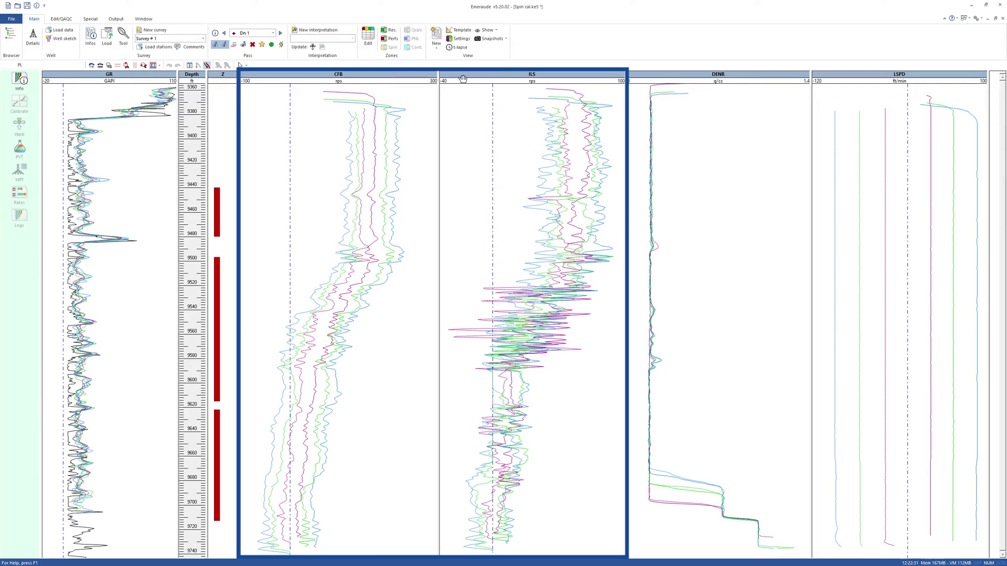
click(462, 78)
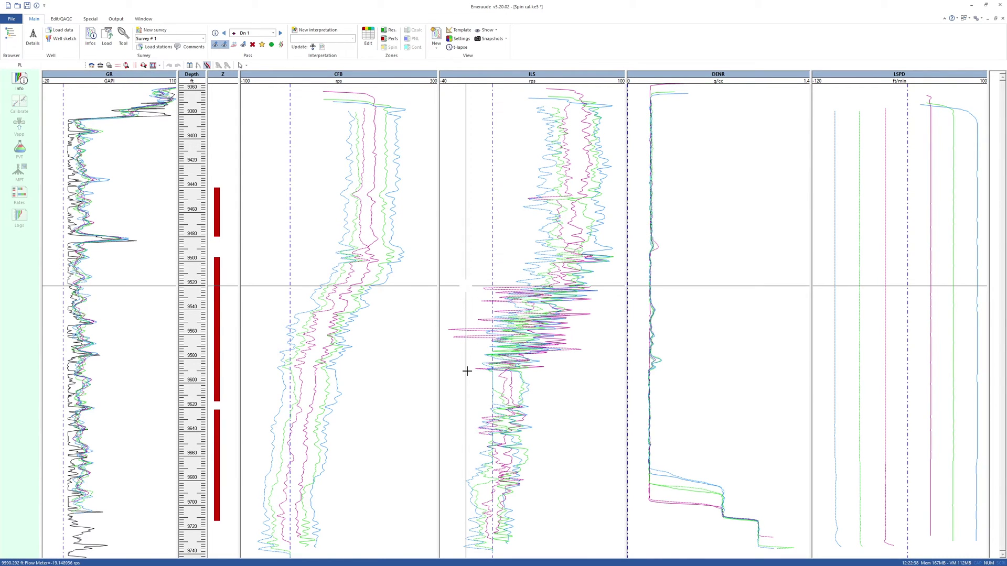
click(645, 472)
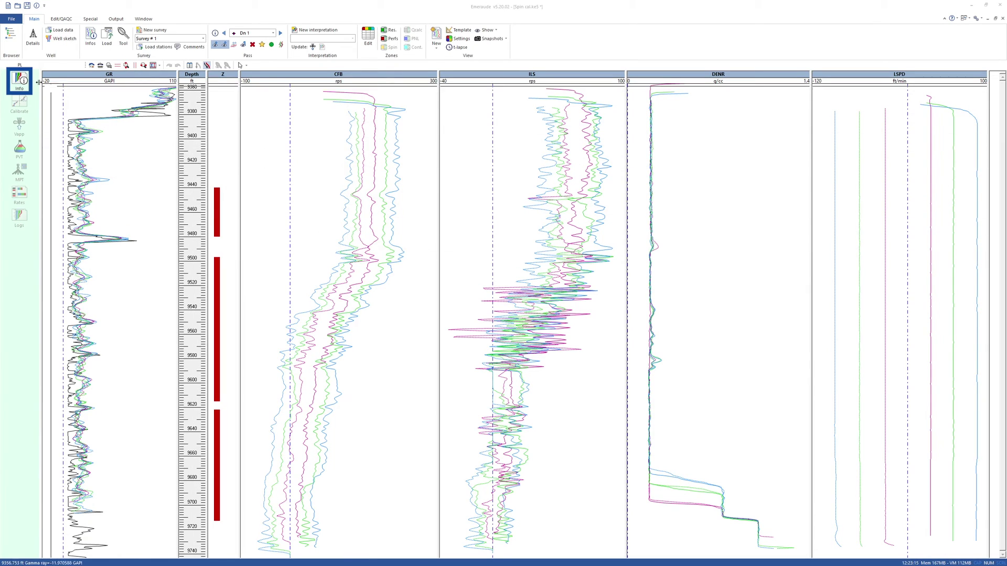
Create Interpretation # 1 with the ILS spinner ticked alongside CFB
click(20, 79)
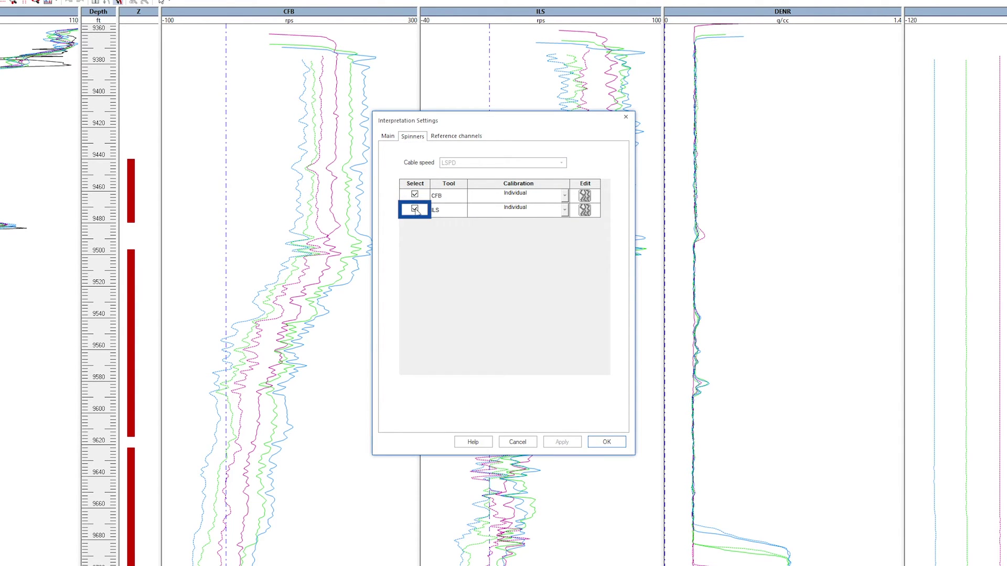
click(415, 209)
click(606, 442)
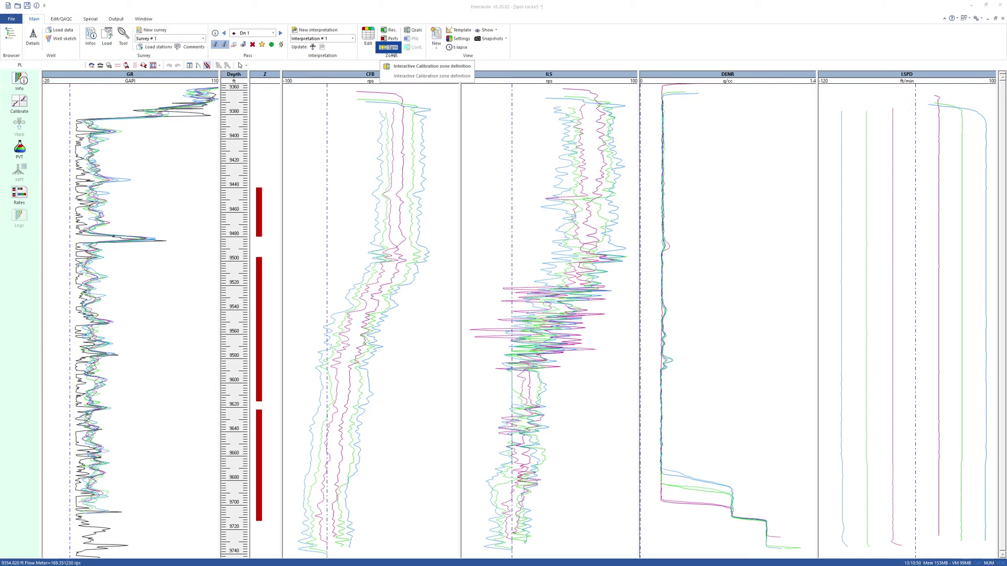
Mark spinner calibration zones at about 9716–9727 ft and 9704–9708 ft
click(393, 48)
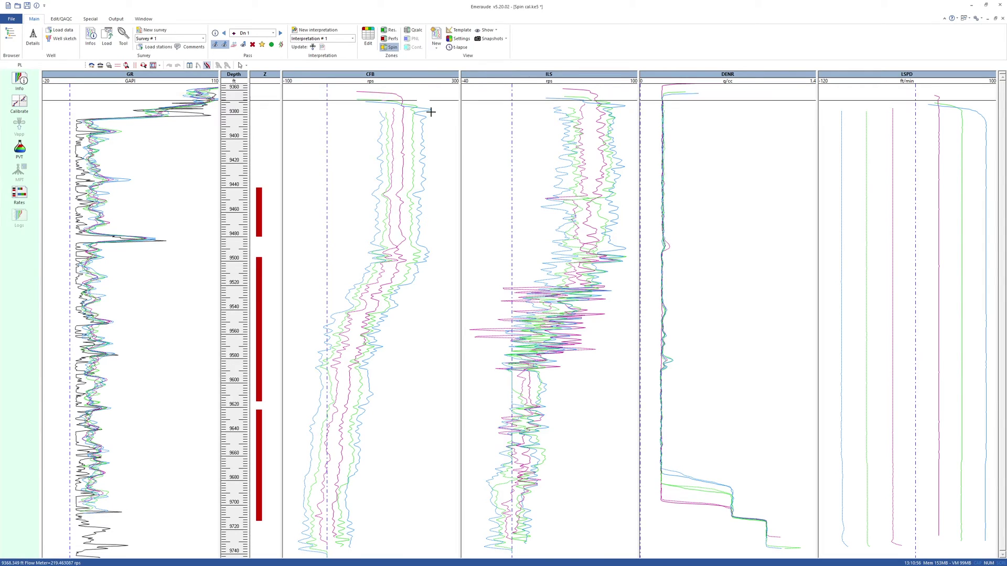
drag(743, 525, 755, 538)
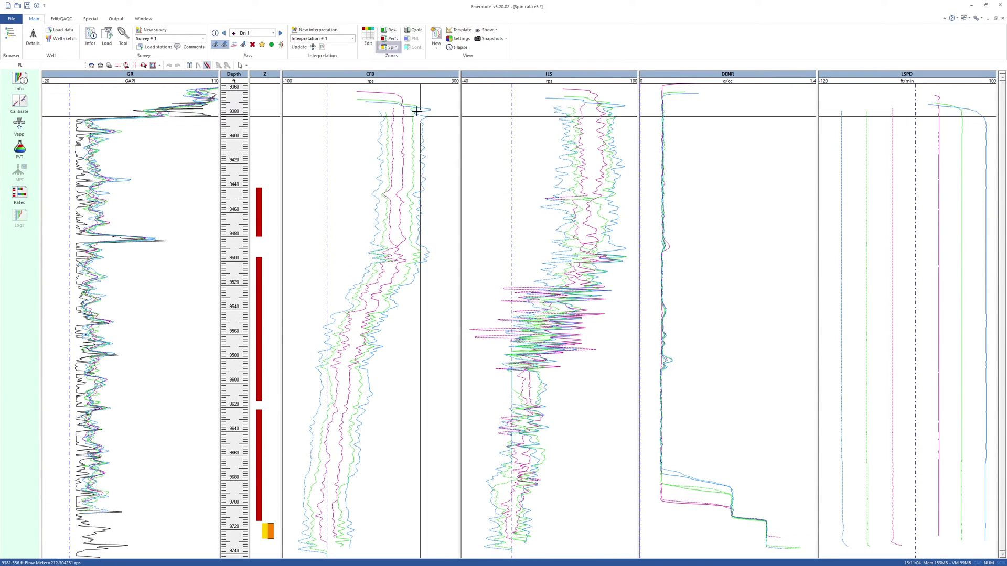
click(395, 49)
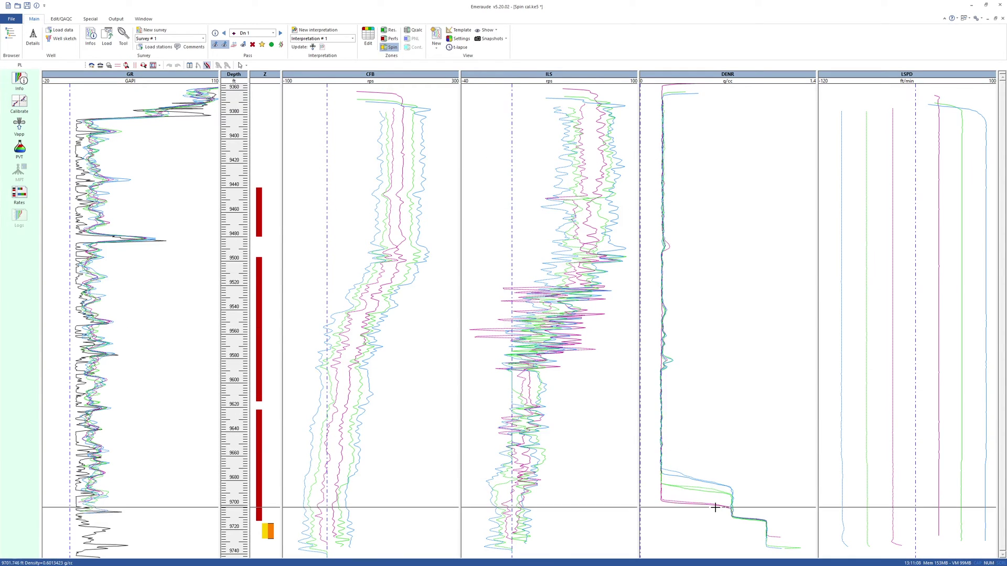
drag(715, 514, 715, 515)
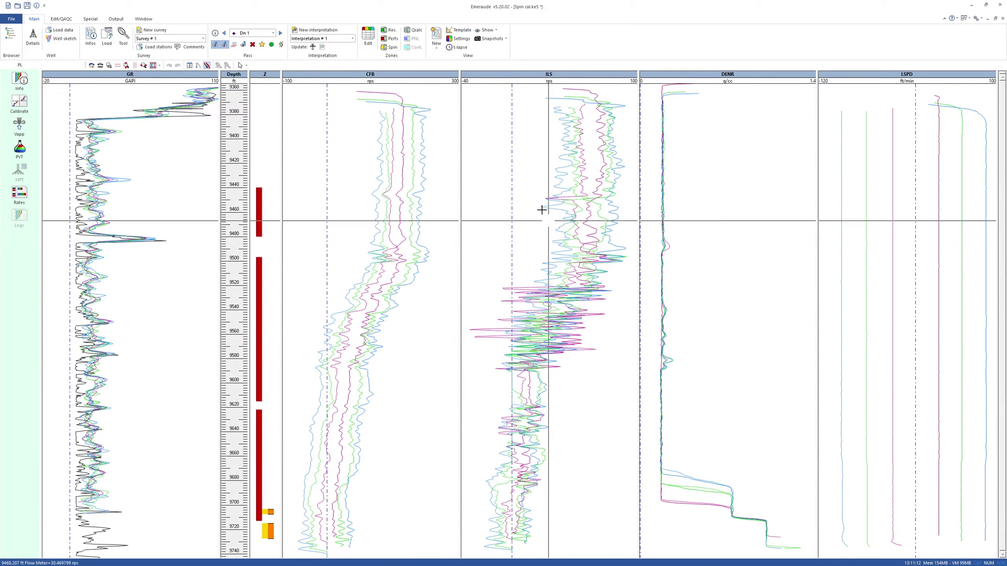
Add a top calibration zone from 9388 ft and adjust its bottom to about 9425 ft
click(393, 48)
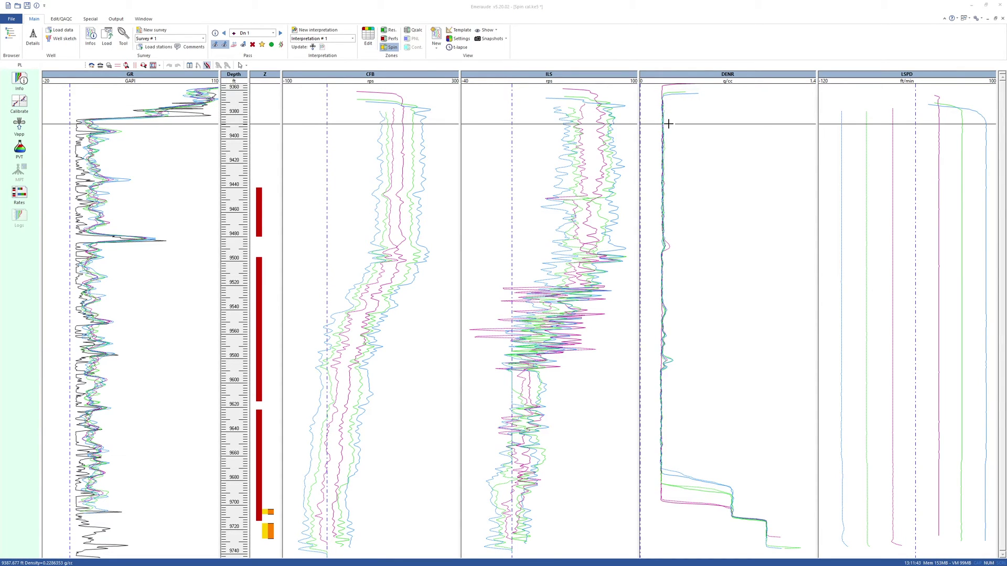
click(668, 123)
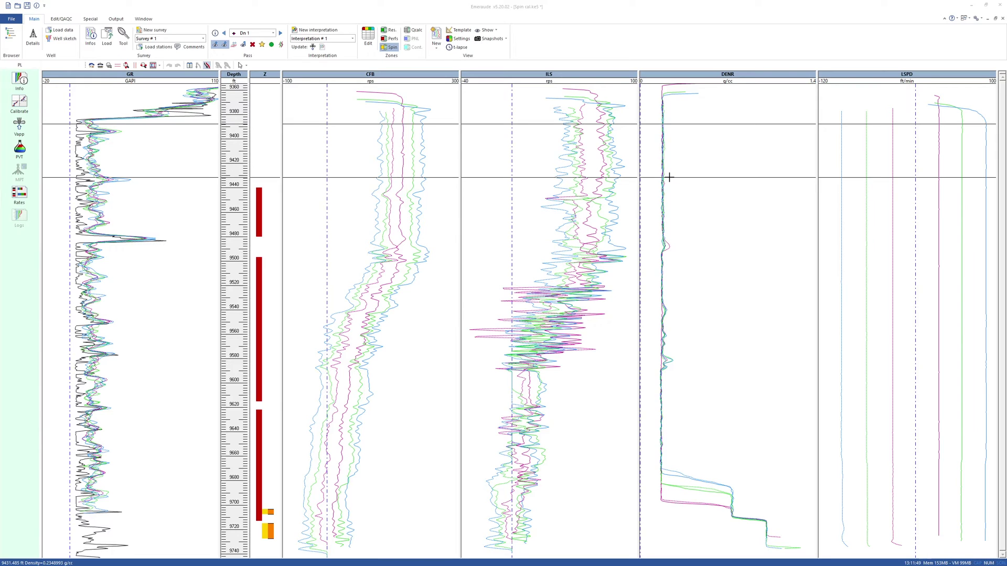
click(668, 178)
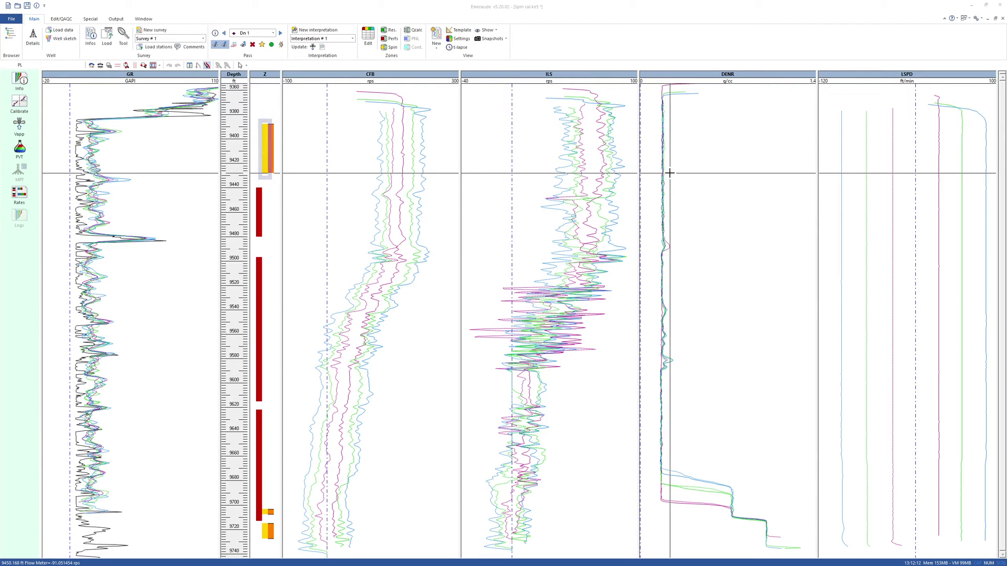
drag(265, 171, 264, 184)
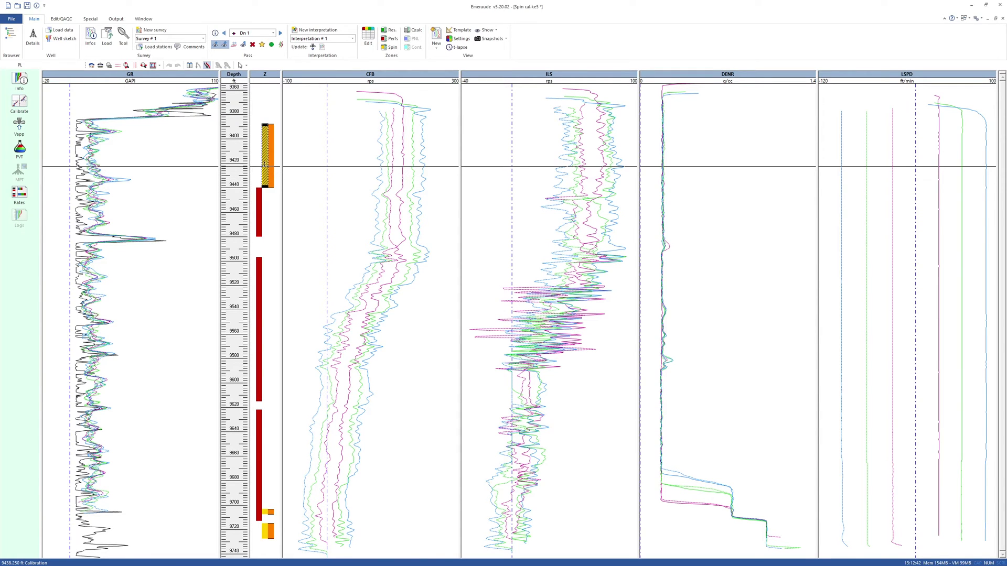
click(265, 164)
right_click(265, 153)
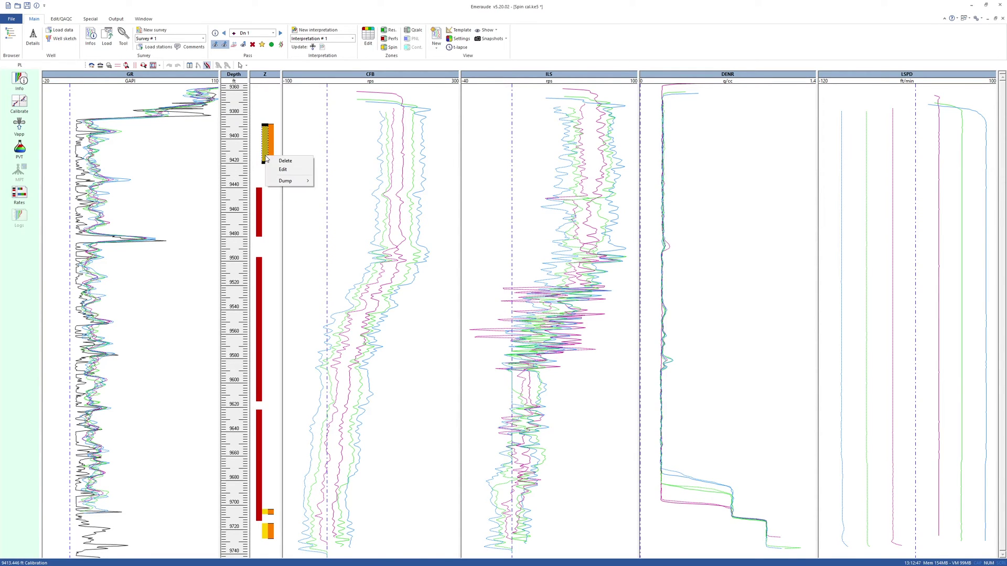
click(266, 157)
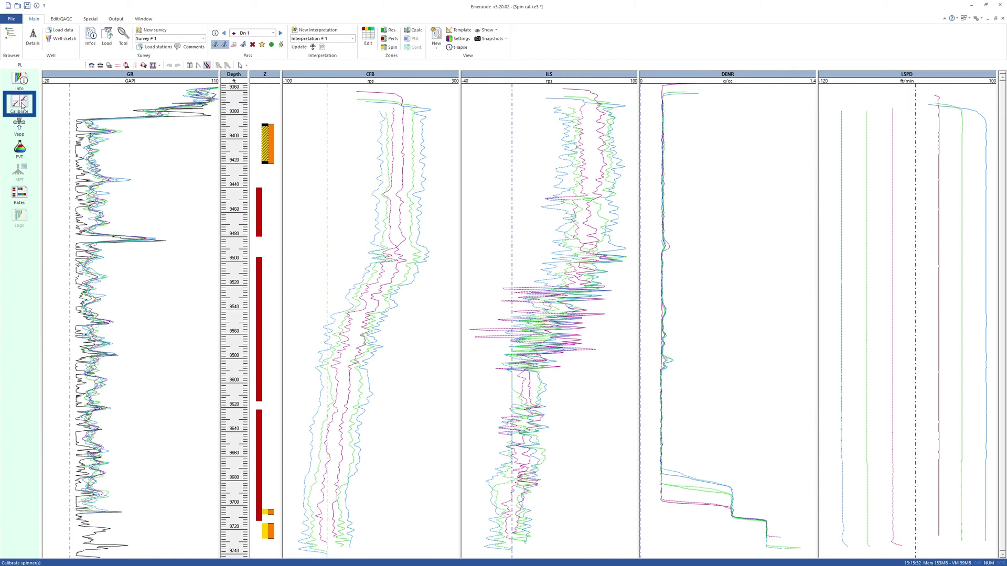
Review the ILS zone 1 calibration fit: slope 0.216 rps/fpm, intercept -293.3 ft/min
click(21, 105)
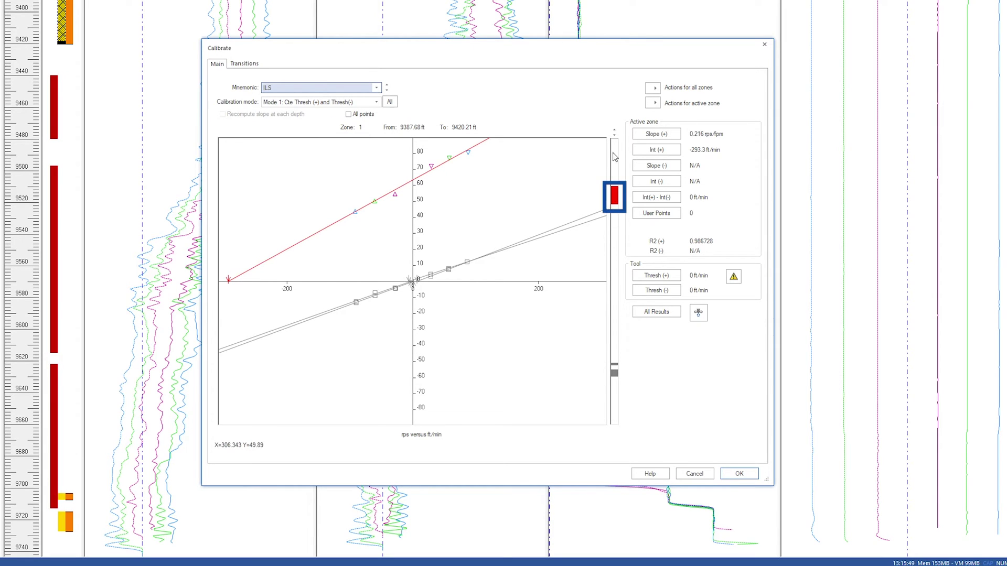
click(615, 136)
click(615, 136)
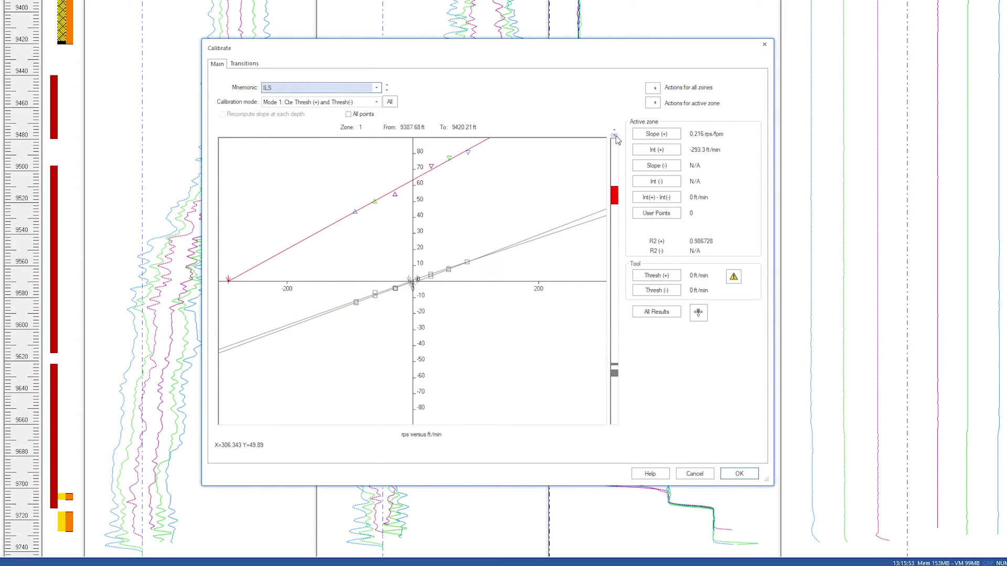
double_click(394, 196)
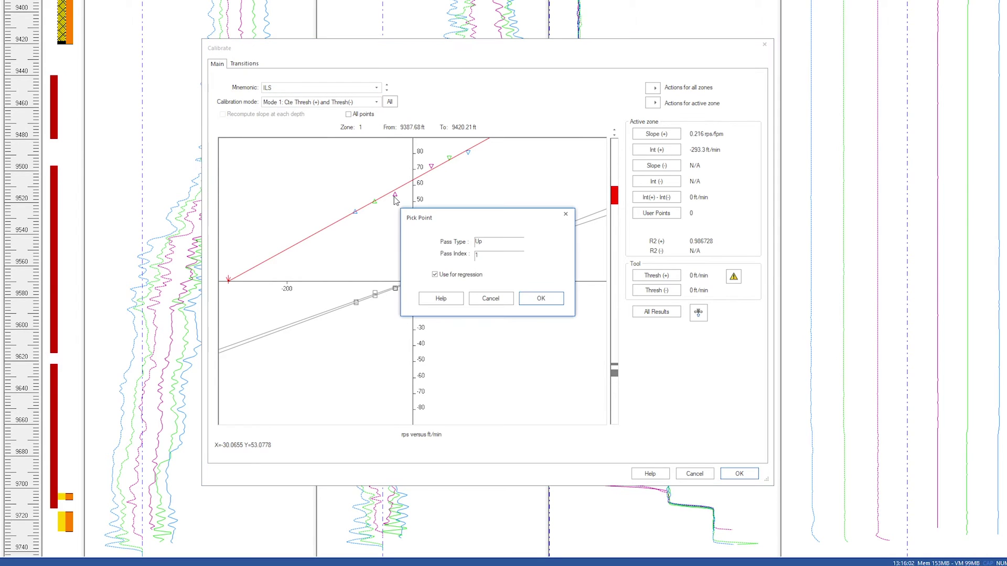
click(511, 298)
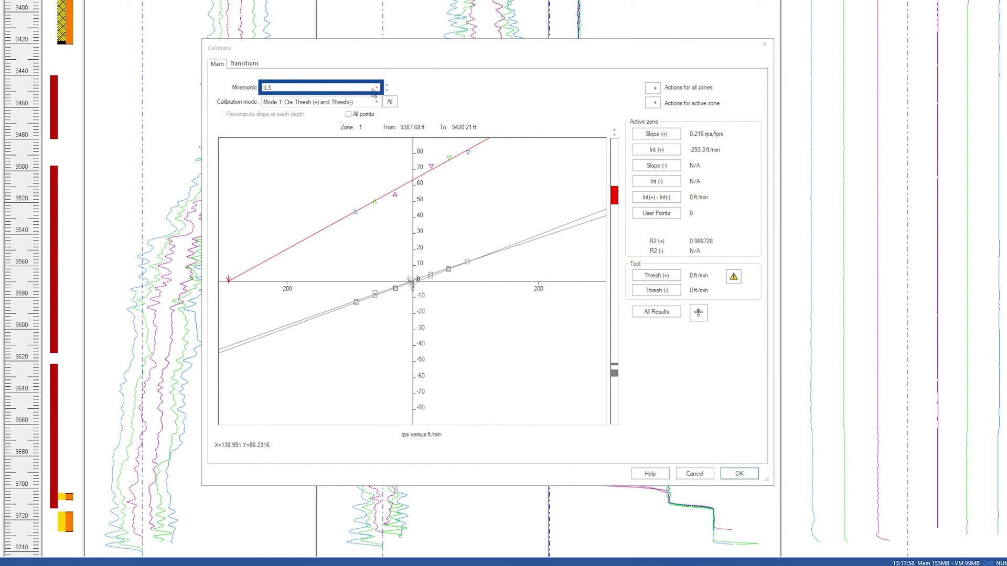
Keep ILS selected, turn All points off, and choose comparing several spinners
click(376, 89)
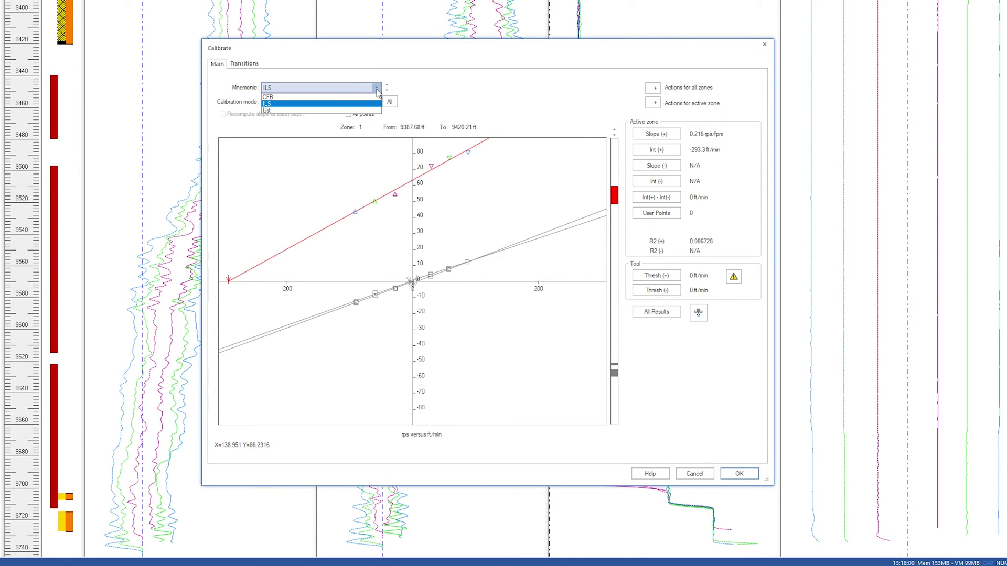
click(375, 104)
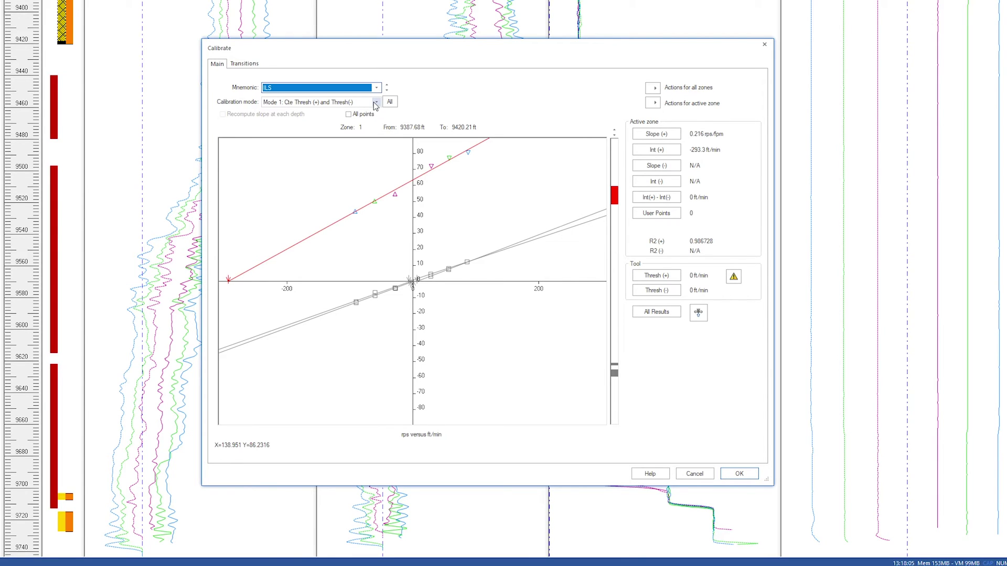
click(348, 114)
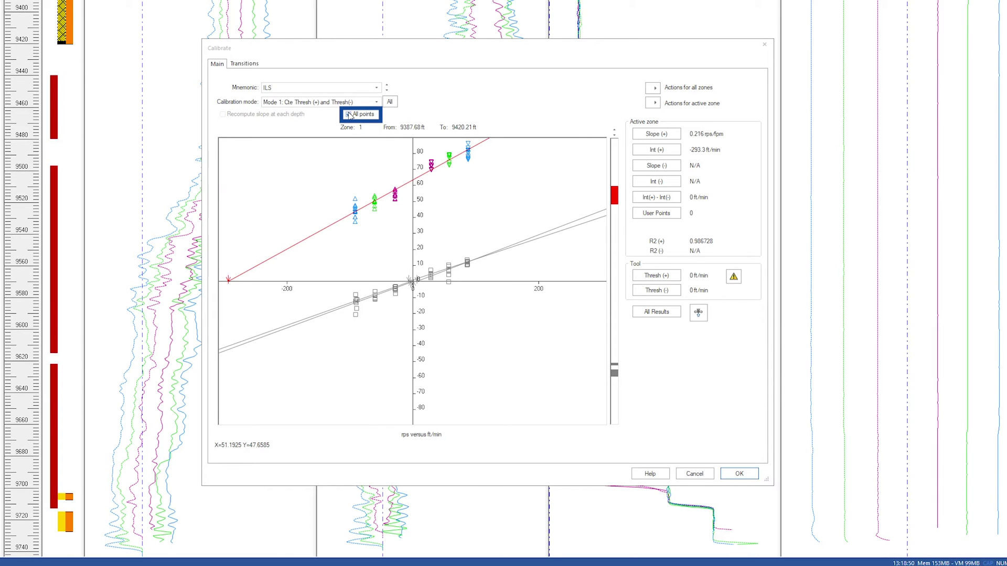
click(350, 116)
click(378, 88)
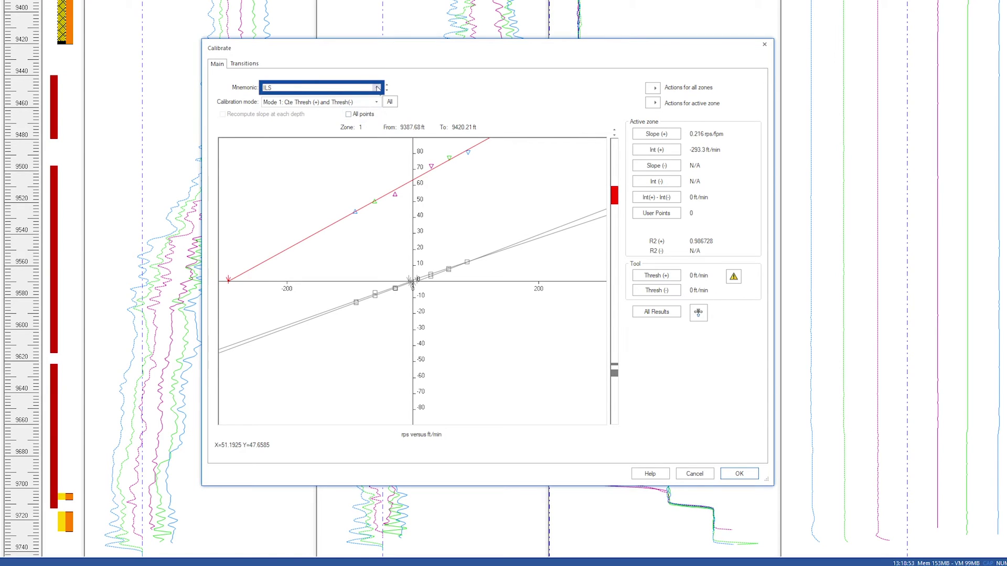
click(378, 87)
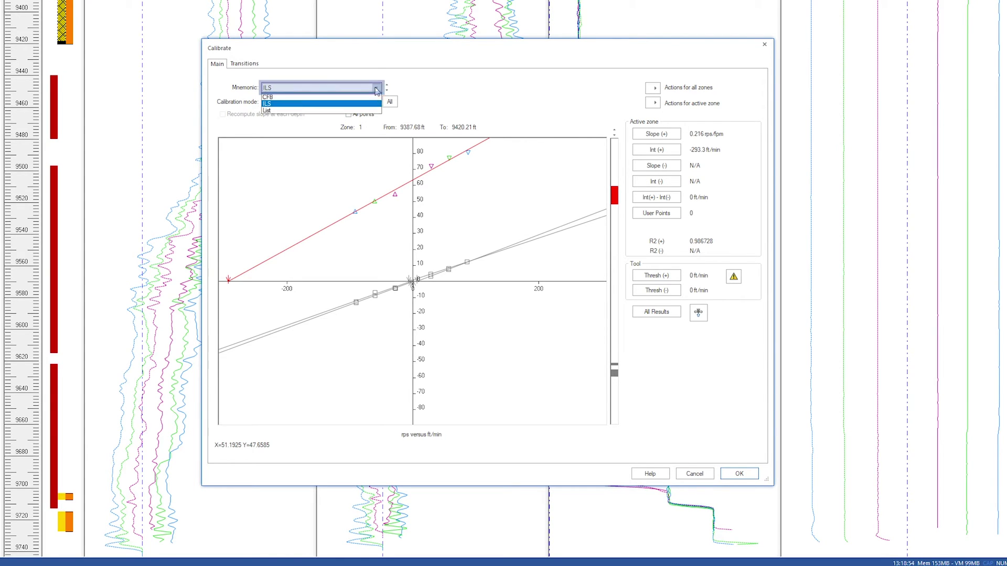
click(374, 111)
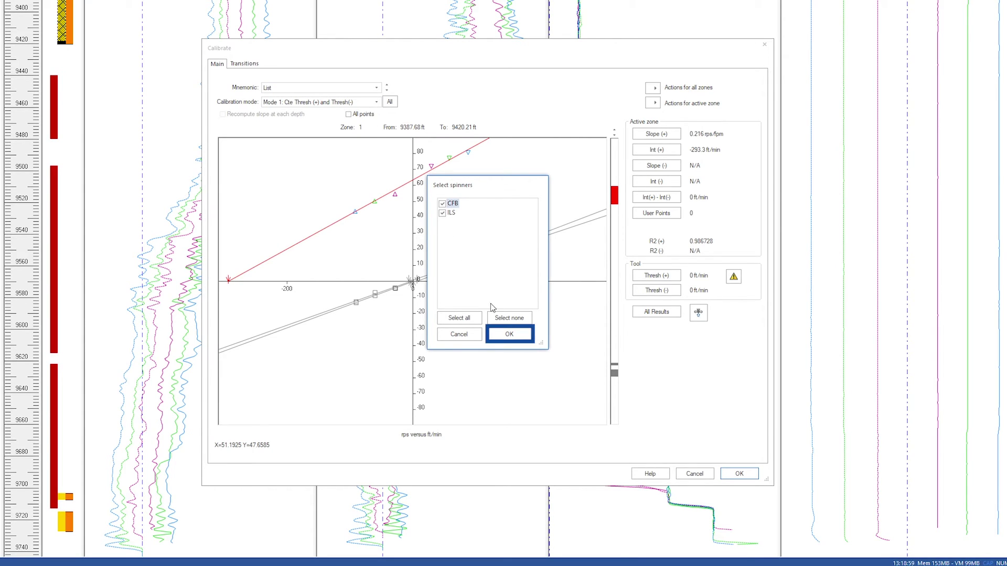
Confirm the CFB and ILS comparison and add a legend to the plot
click(510, 343)
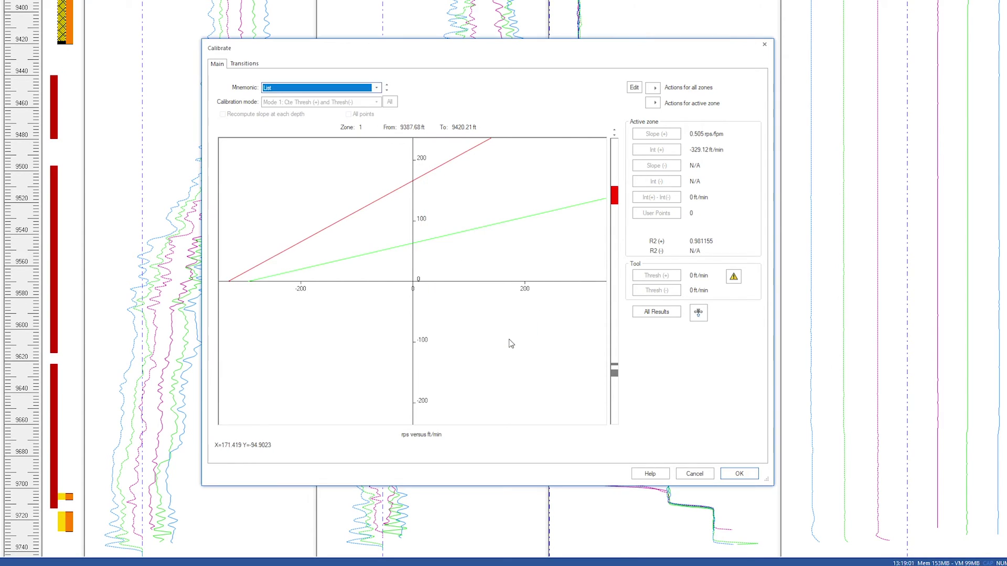
right_click(511, 343)
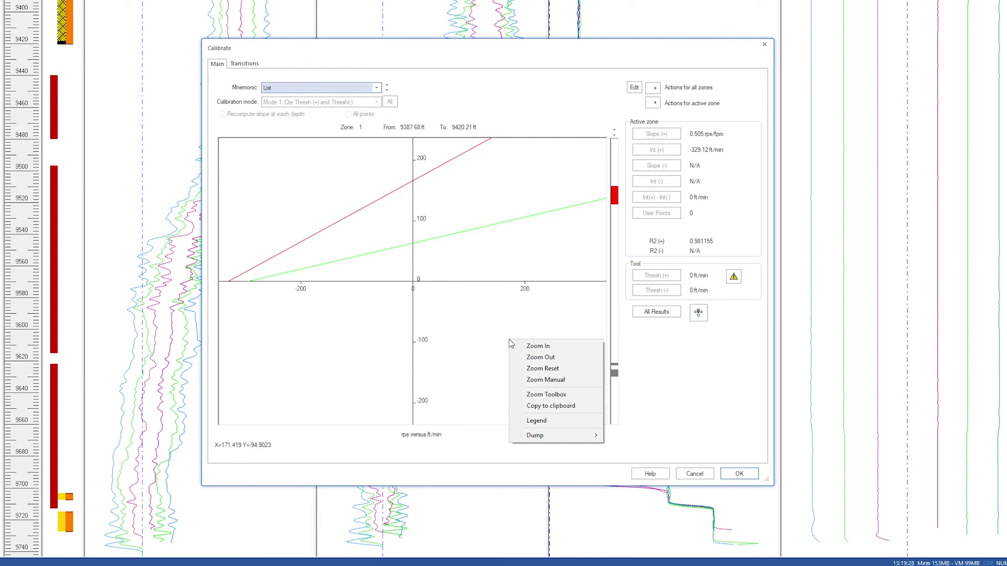
click(535, 421)
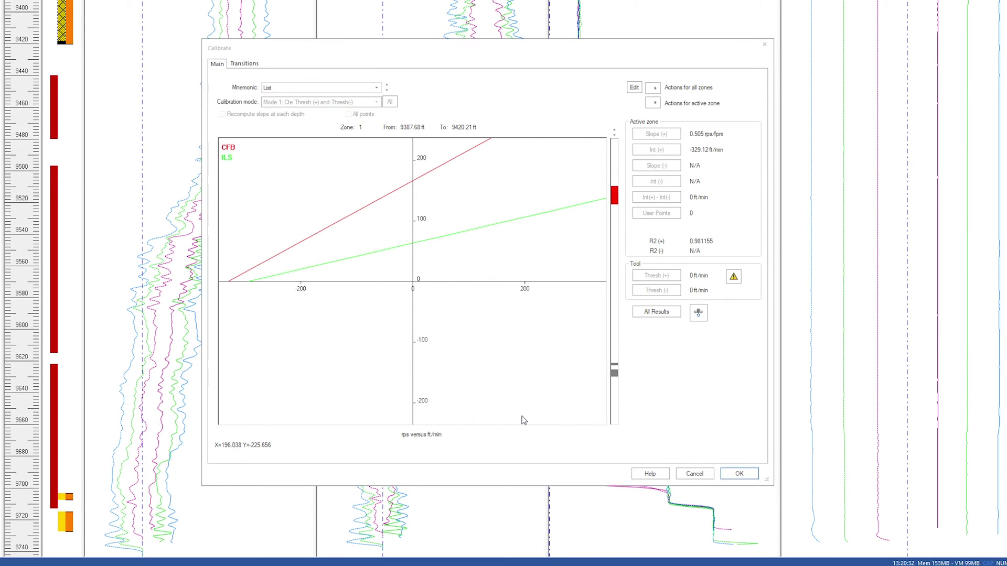
Switch to the CFB spinner using calibration Mode 3: Independent Thresholds
click(376, 87)
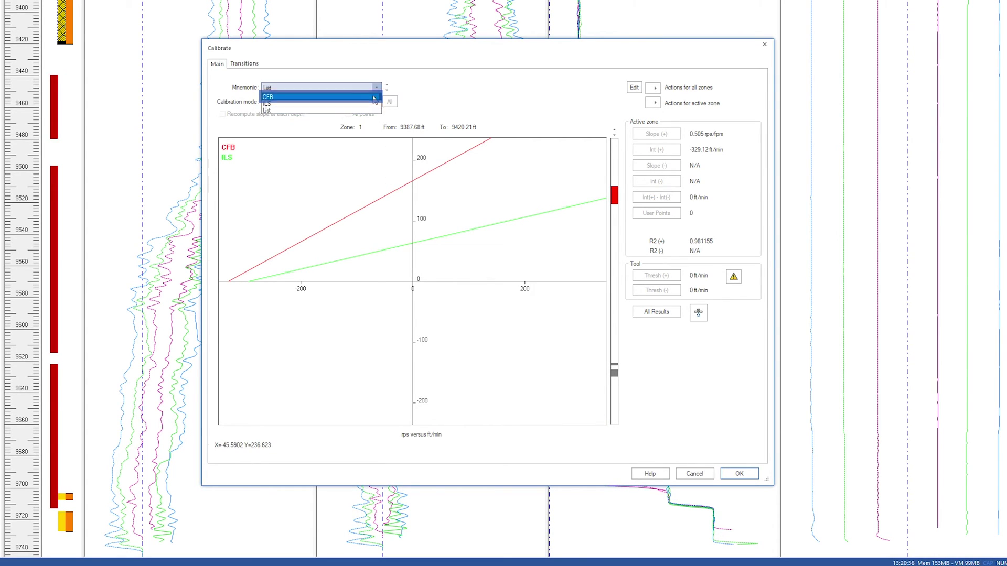
click(375, 98)
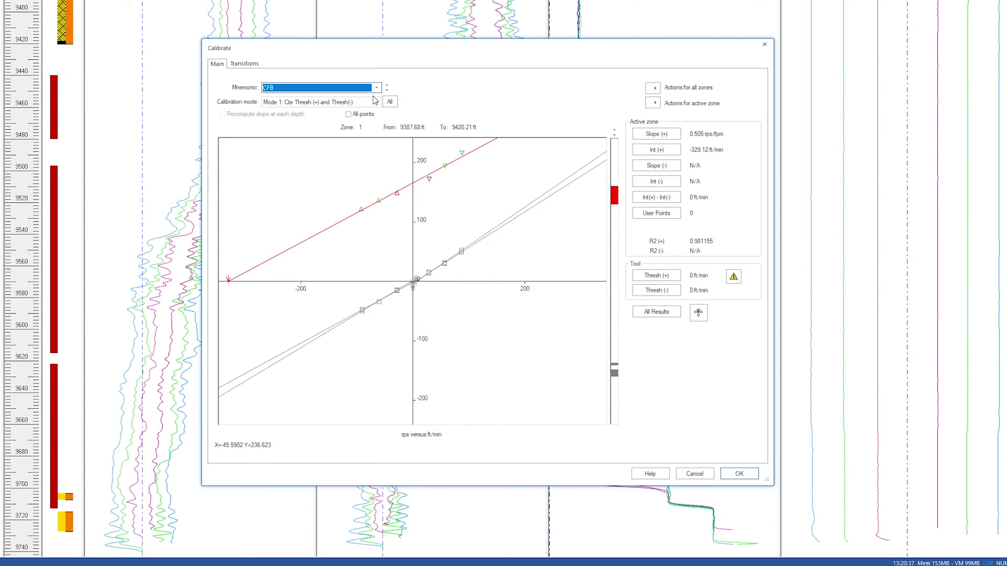
click(377, 102)
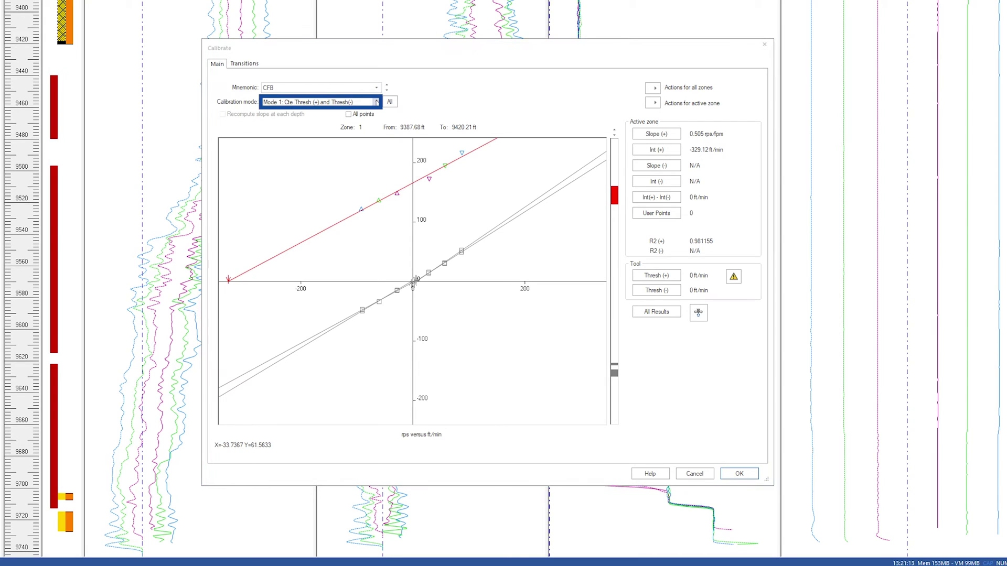
click(376, 101)
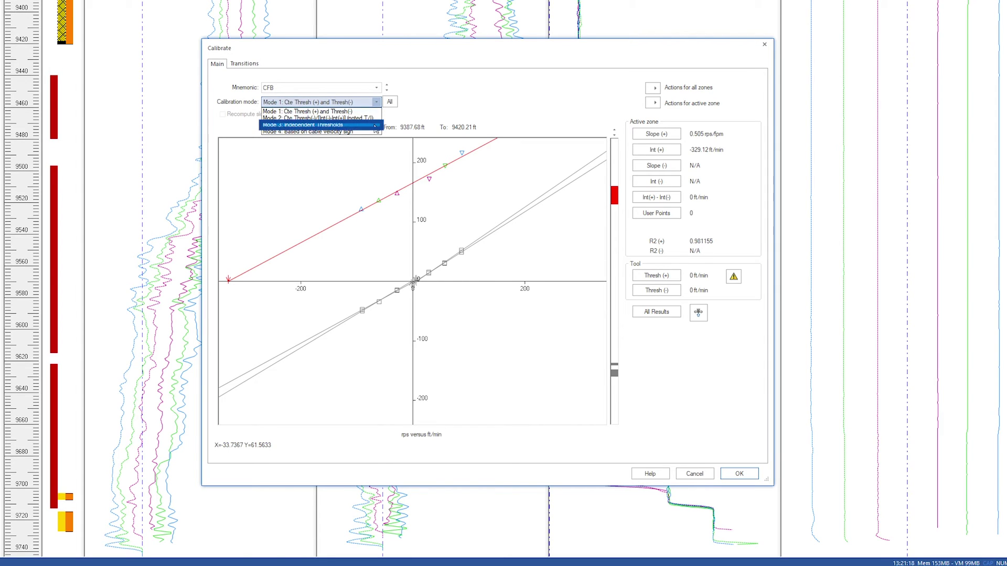
click(375, 126)
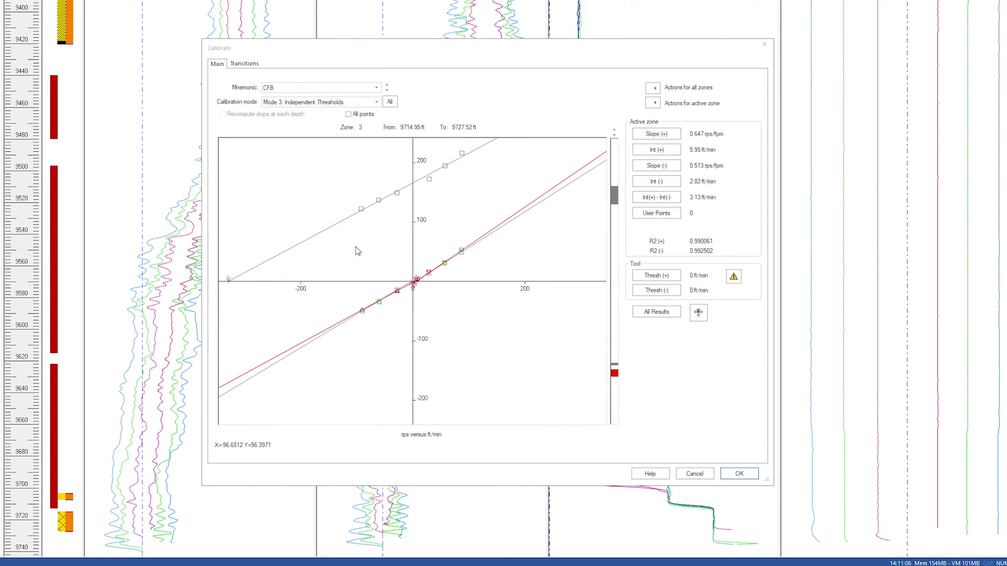
Zoom into the zone 3 crossplot around the origin and toggle All points on and off
right_click(355, 250)
click(368, 252)
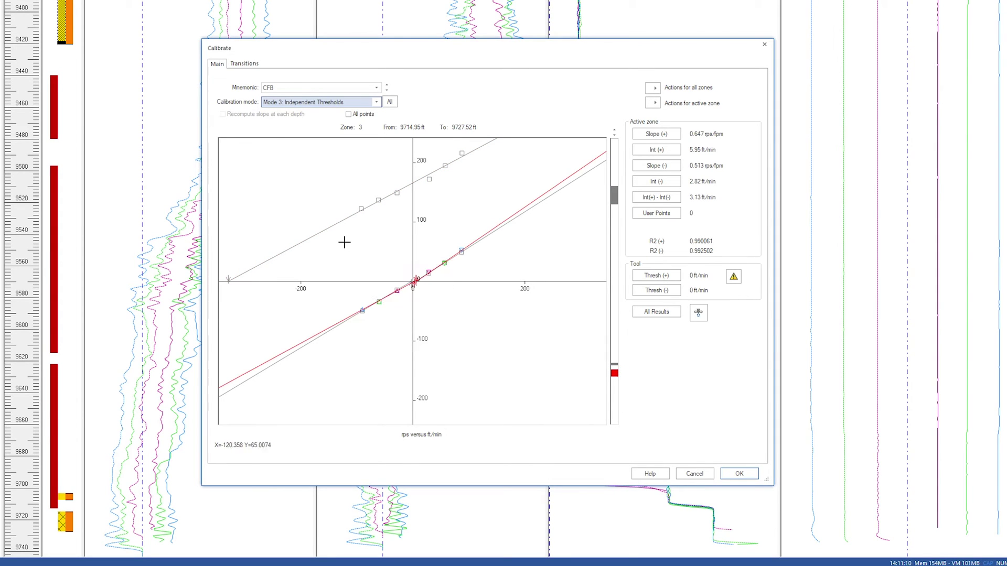
drag(342, 242, 469, 326)
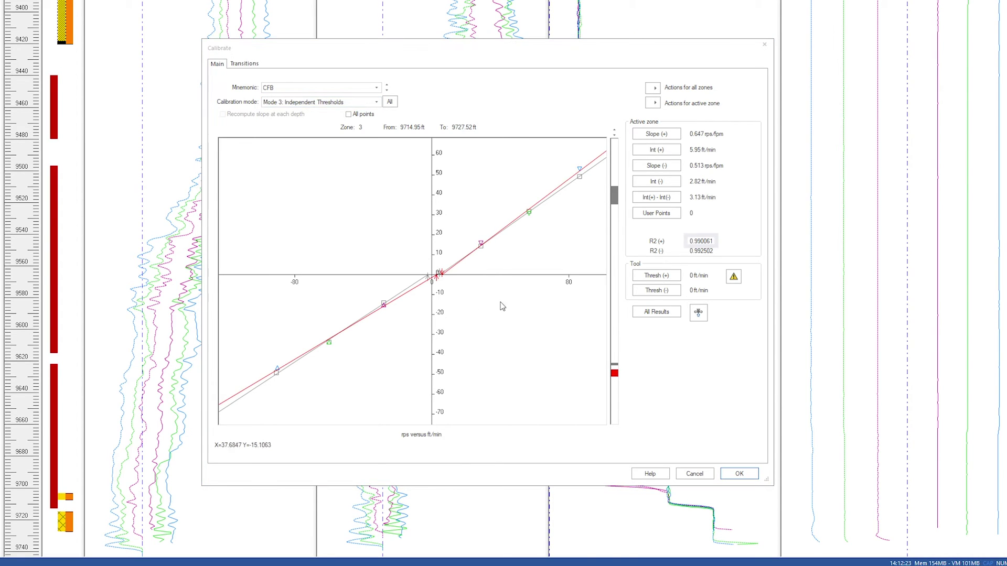
click(720, 246)
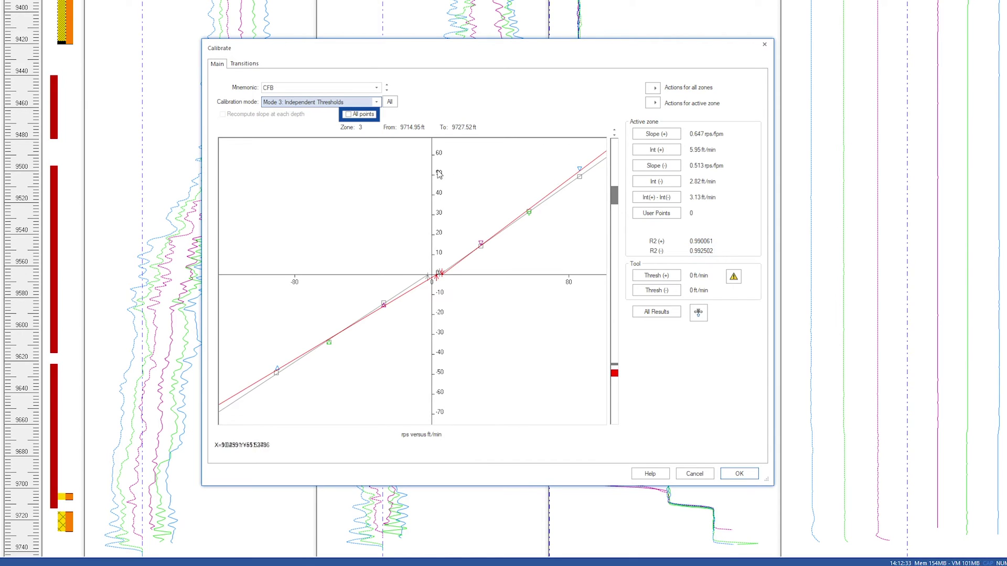
click(348, 115)
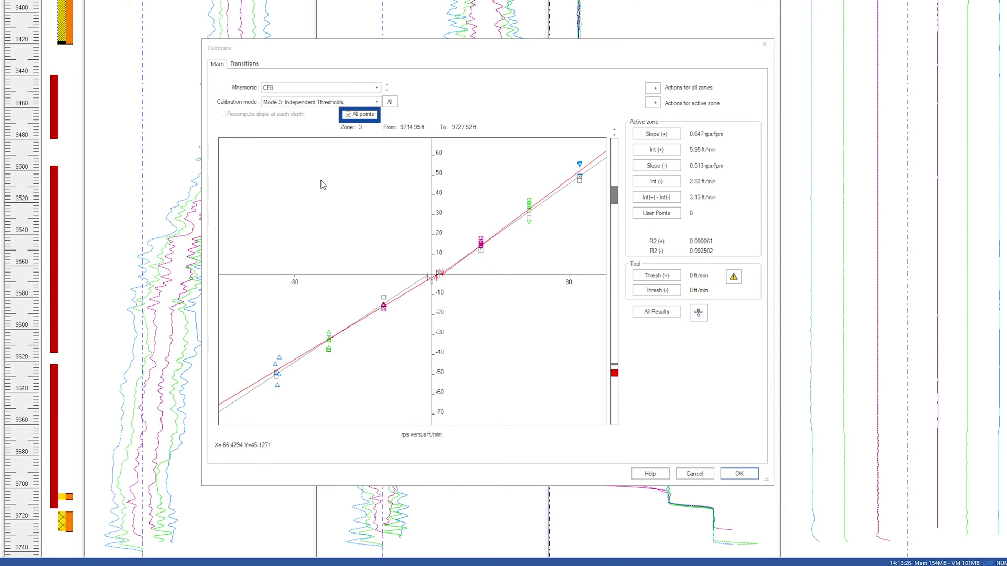
click(348, 115)
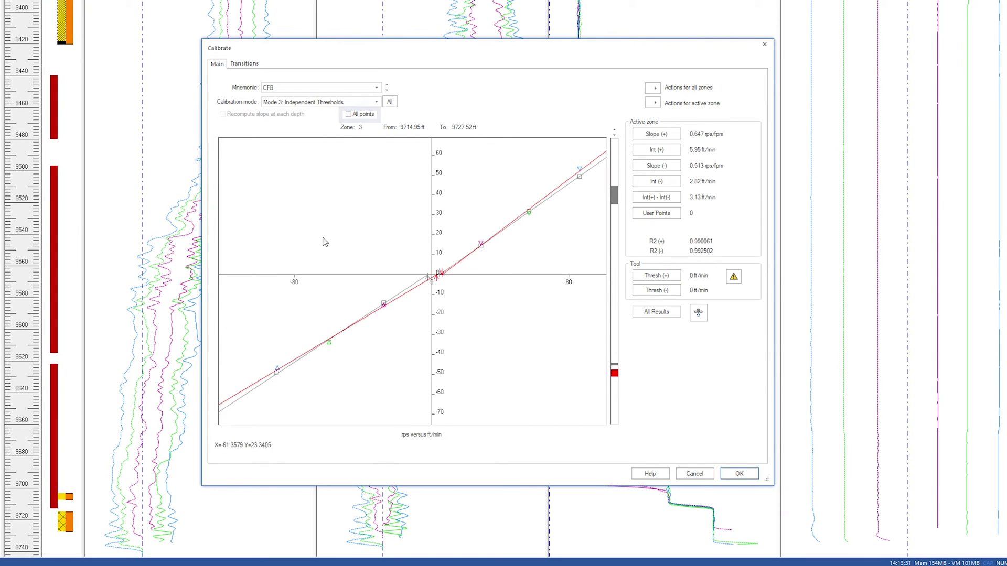
Exclude one outlying up-pass and one down-pass point from the zone 3 regression
click(277, 370)
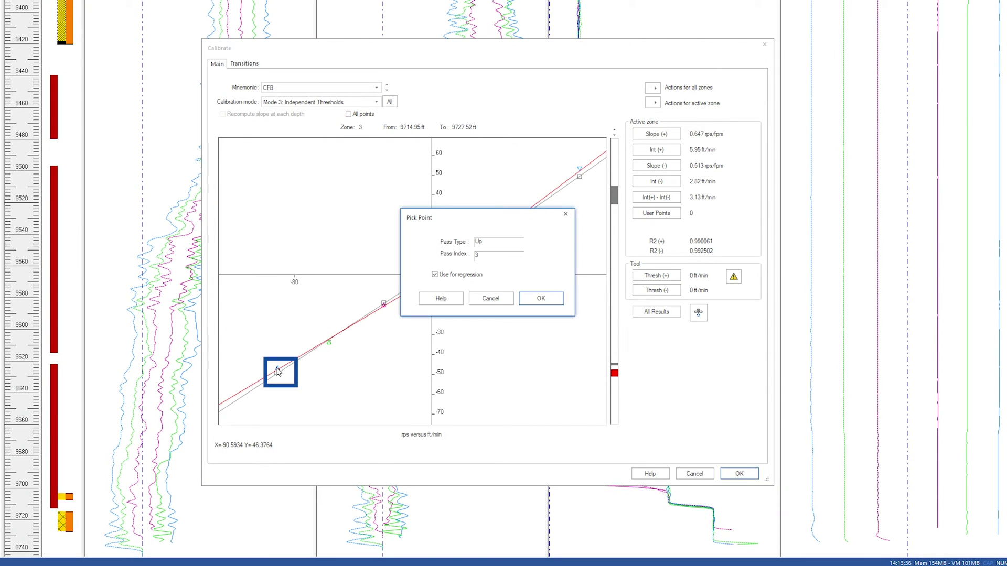
click(435, 275)
click(529, 301)
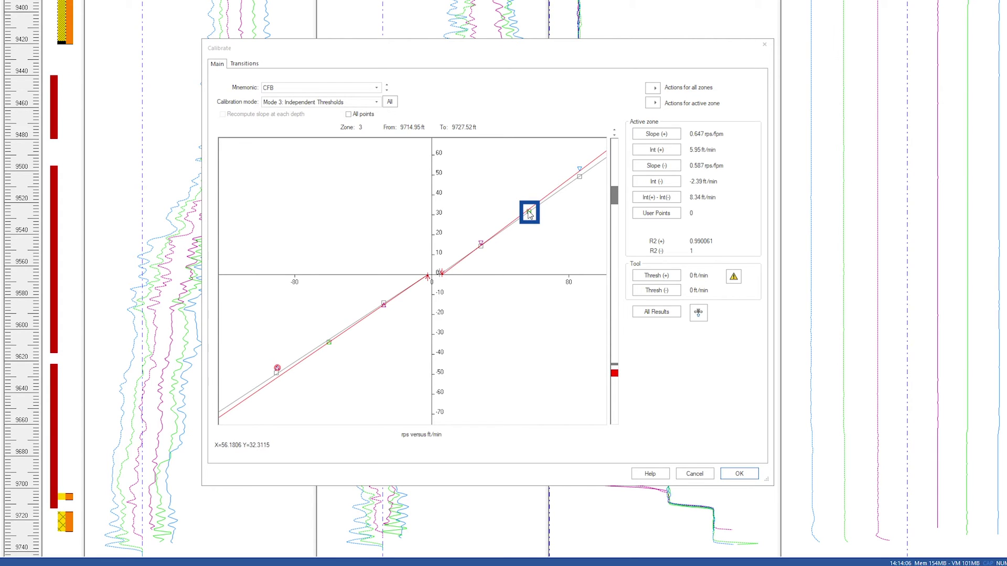
click(529, 211)
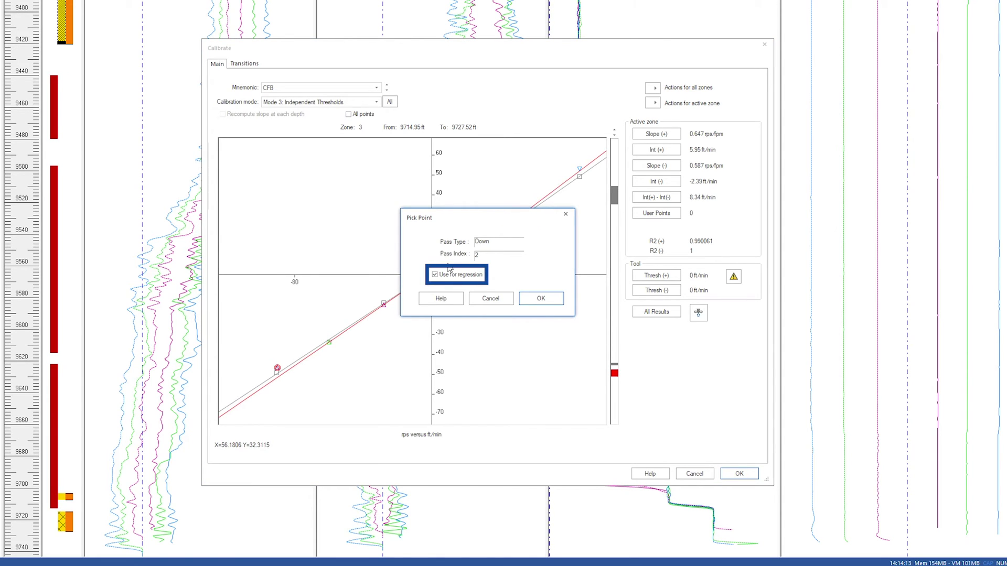
click(435, 274)
click(552, 302)
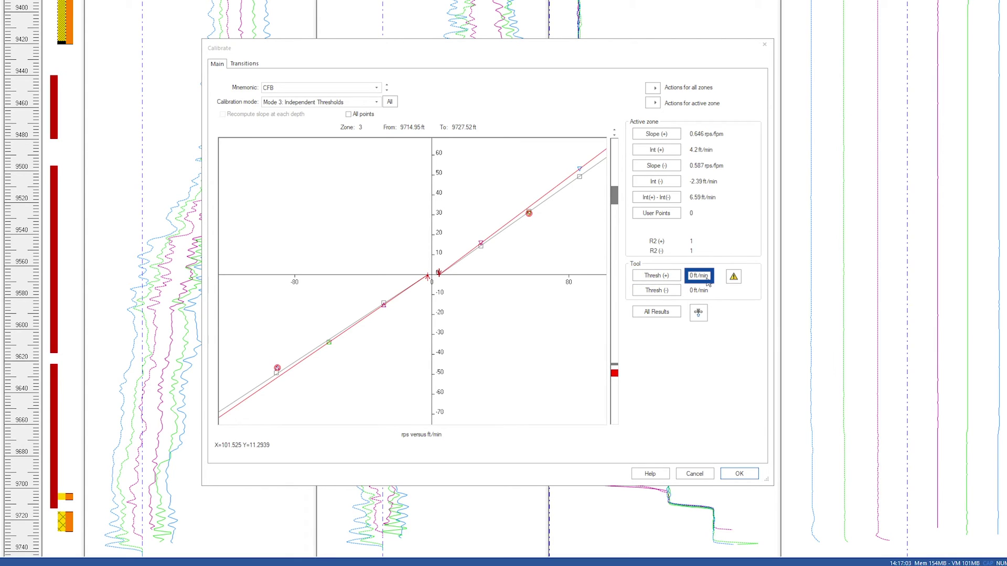
Dismiss the zero-threshold warning and set the positive threshold to 4.2 ft/min from zone 3
click(734, 279)
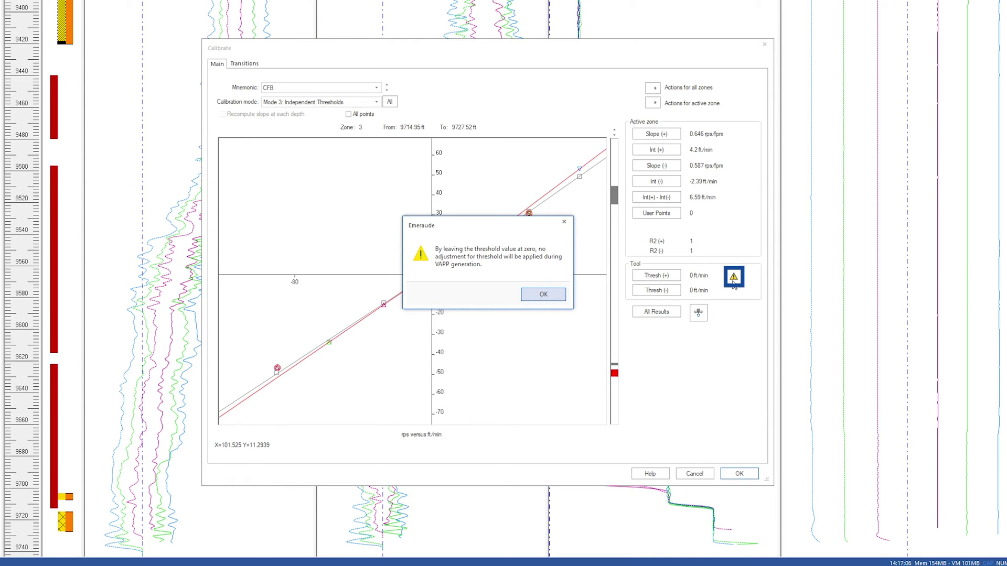
click(558, 294)
click(639, 277)
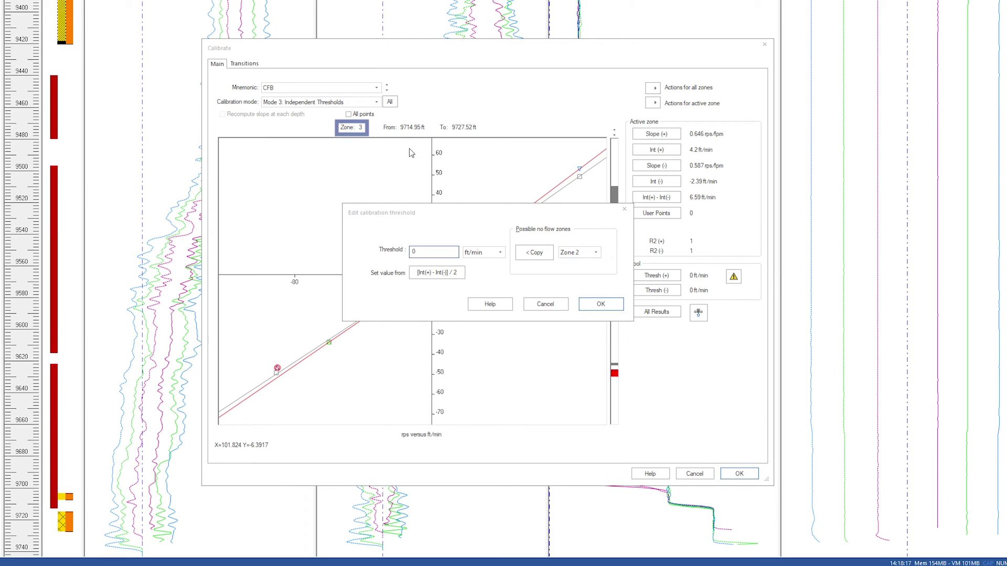
click(585, 250)
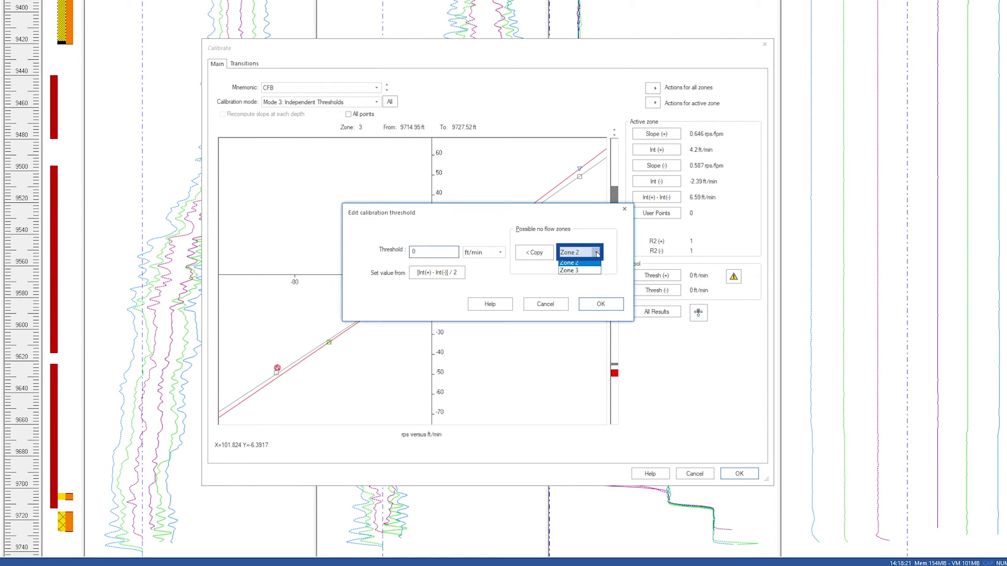
click(586, 271)
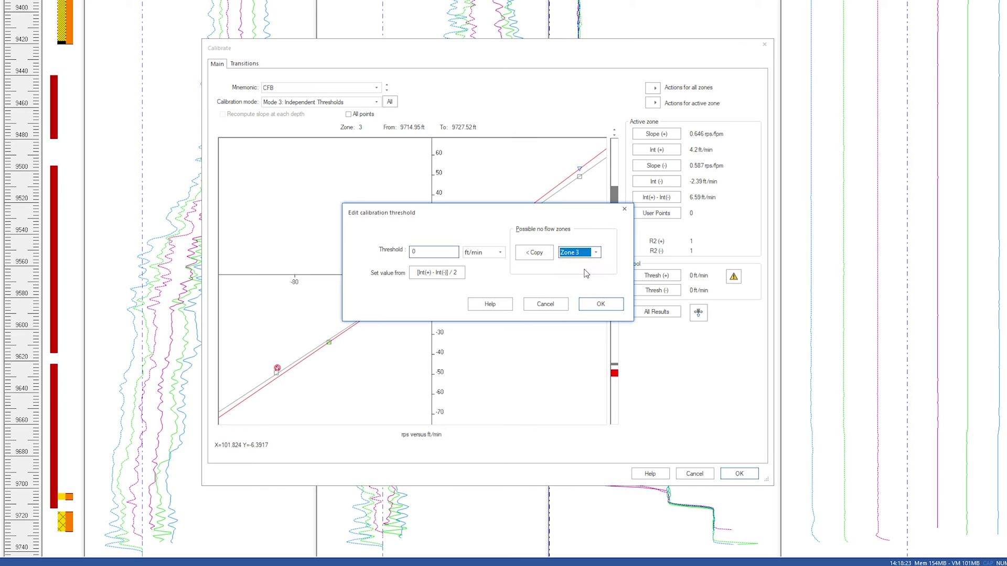
click(546, 253)
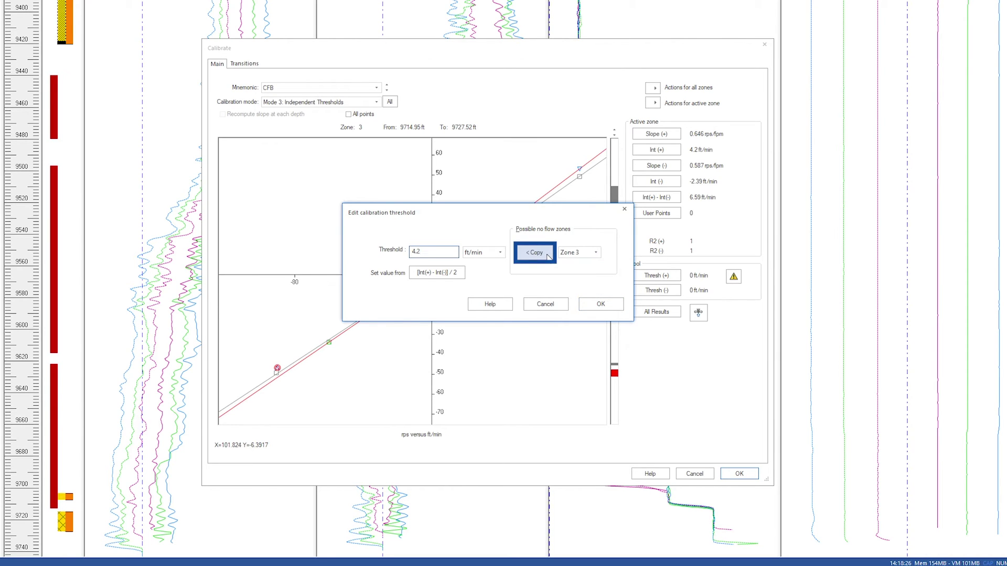
click(451, 252)
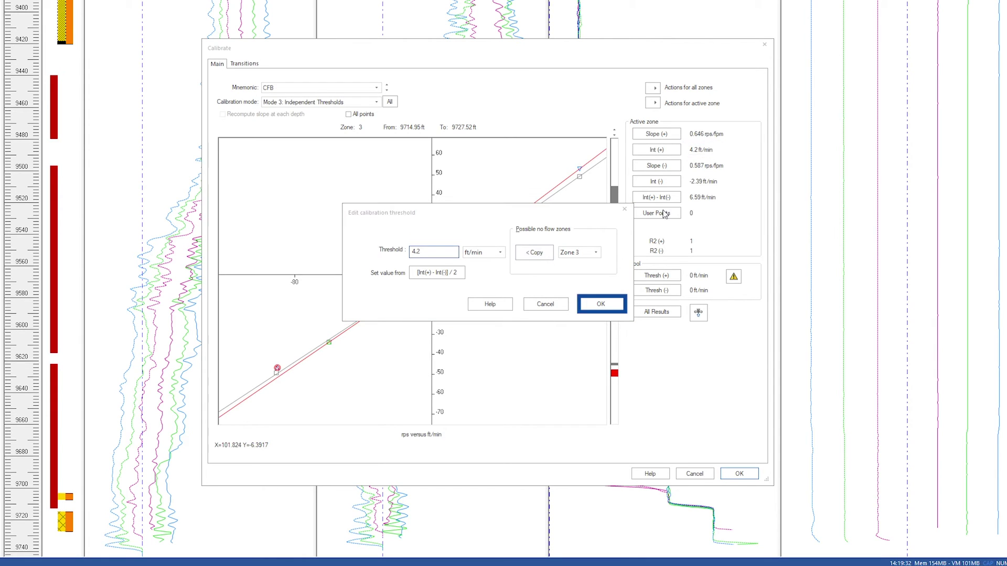
click(601, 304)
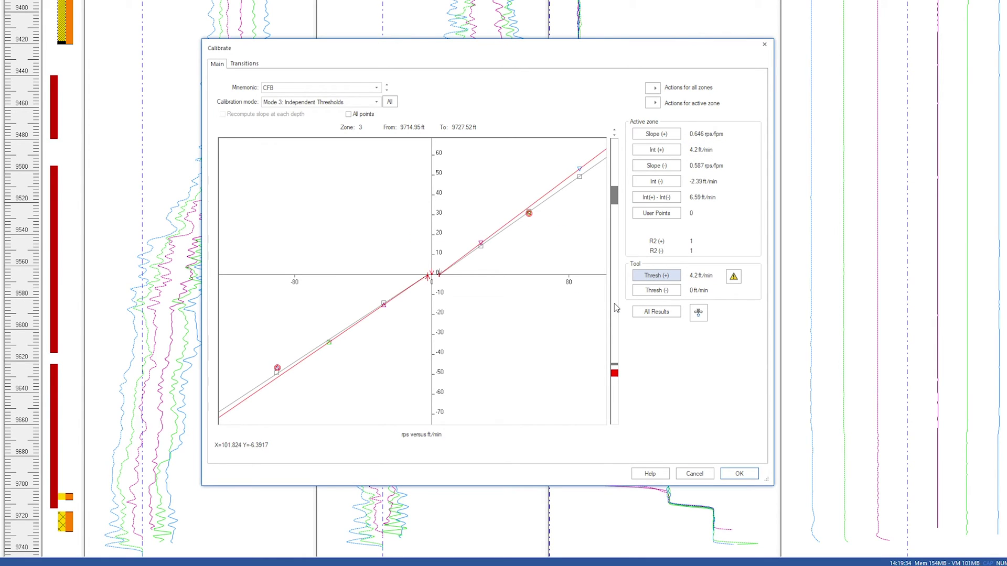
Set the negative threshold to -2.39 ft/min copied from zone 3
click(657, 289)
click(596, 254)
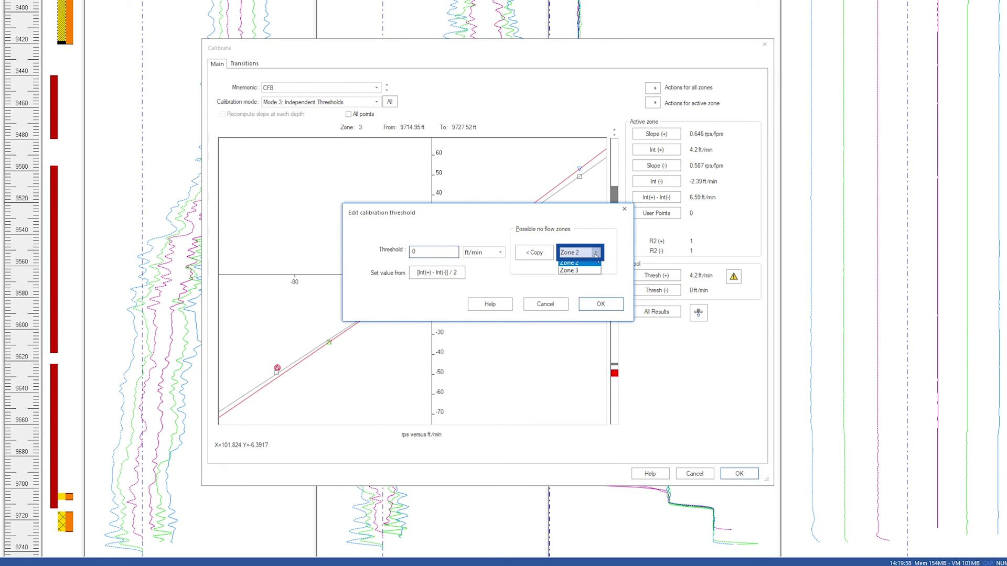
click(592, 271)
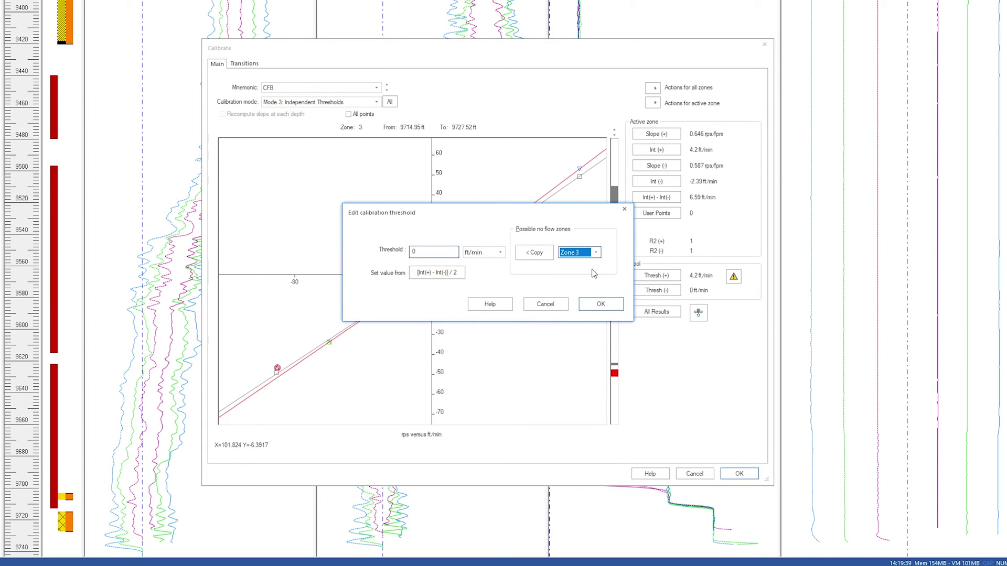
click(531, 257)
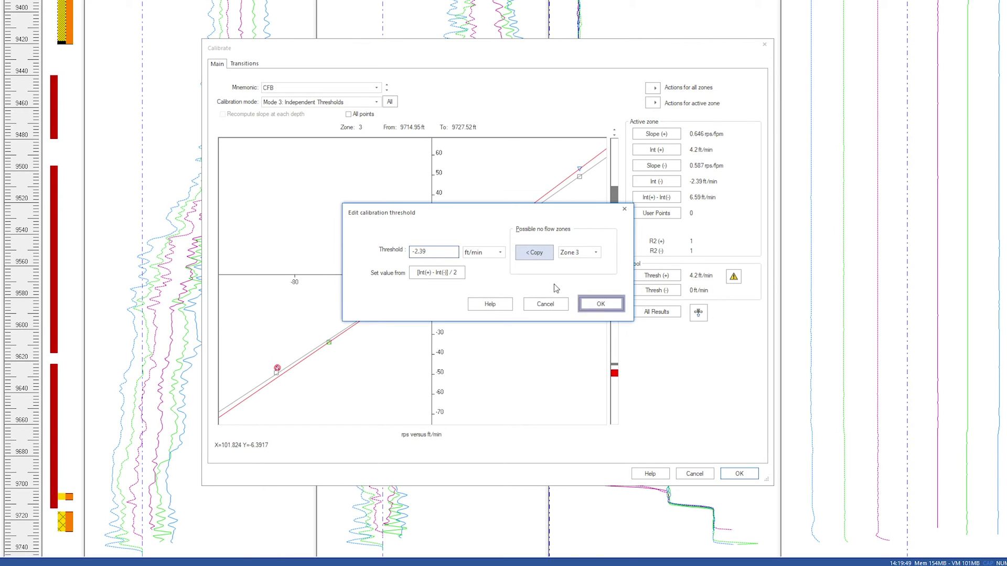
click(600, 304)
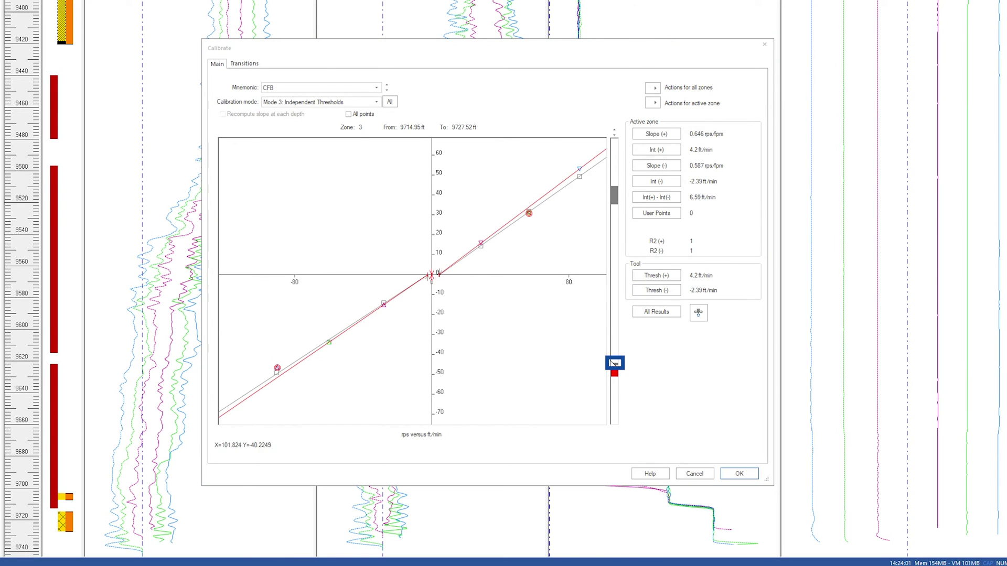
Switch to zone 2 and change its negative slope from 0.565 to 0.59
click(614, 370)
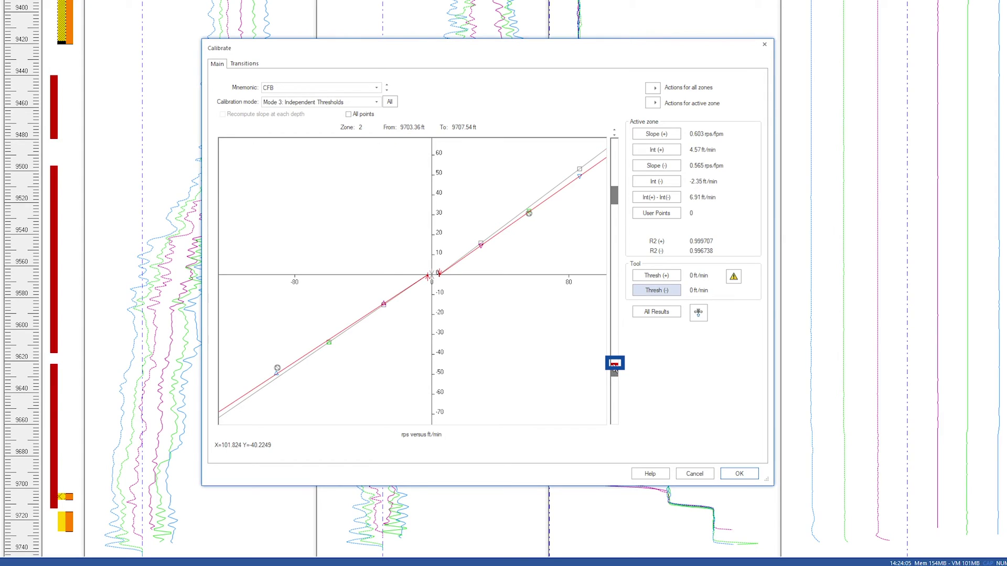
click(645, 167)
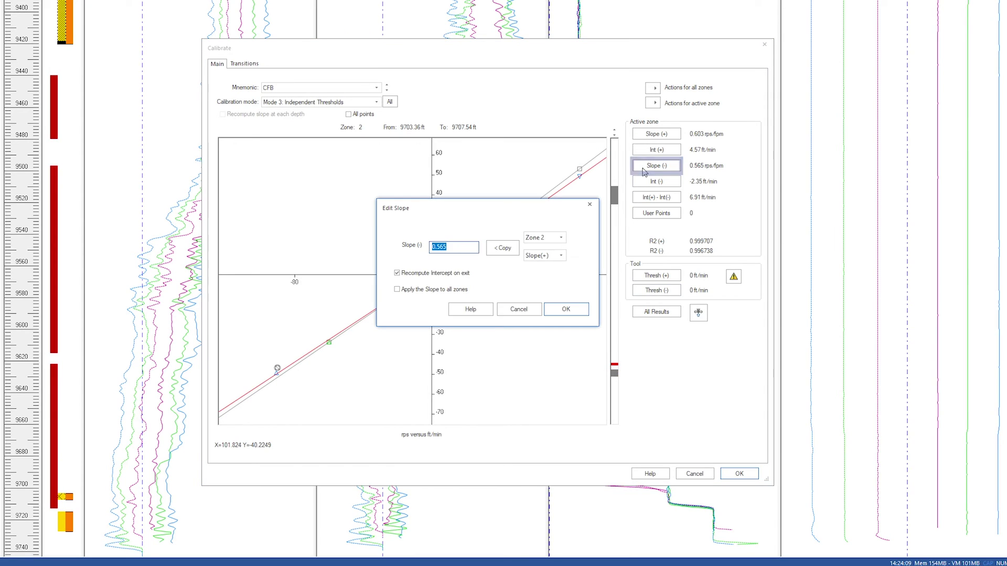
click(460, 248)
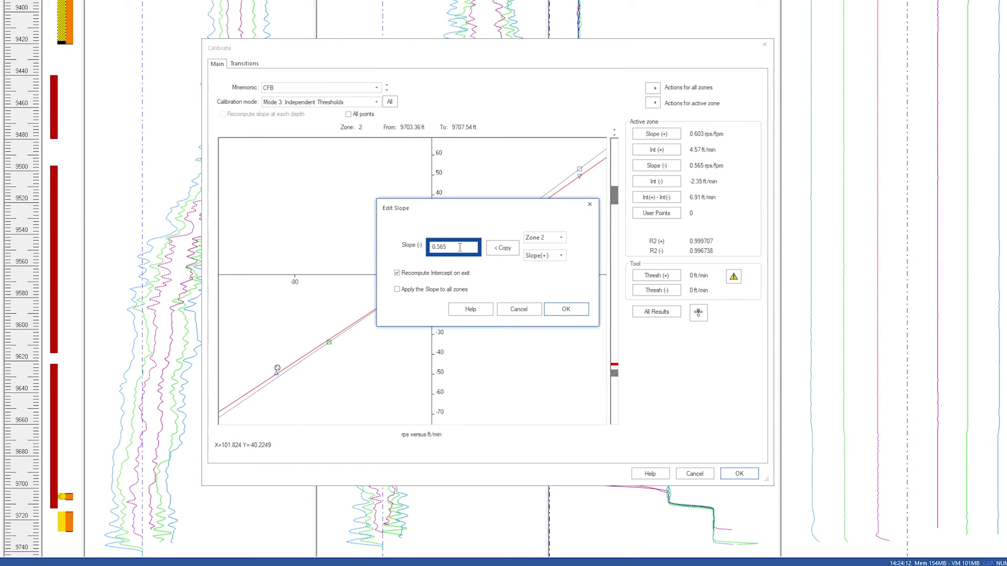
drag(448, 247, 442, 248)
text(9)
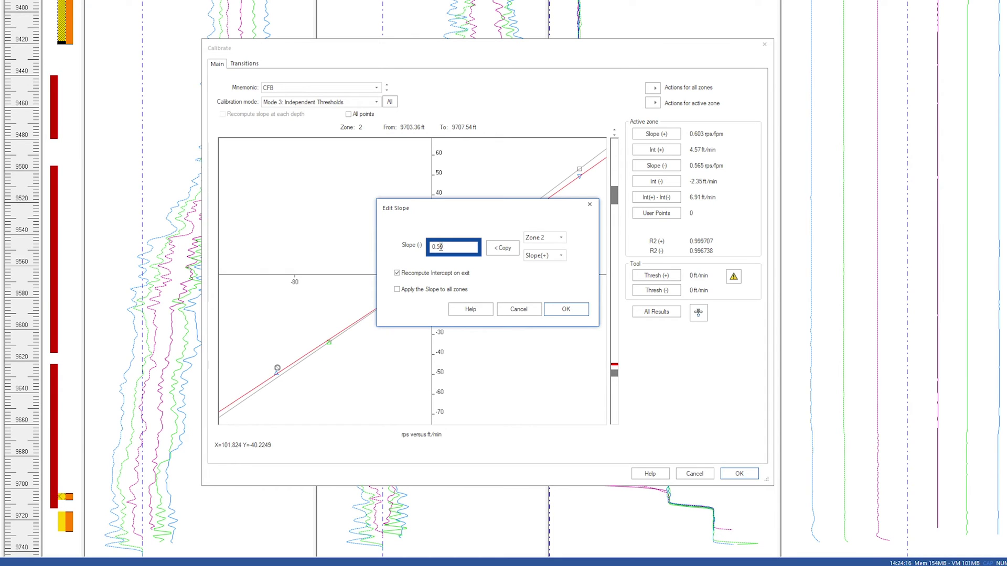
click(564, 309)
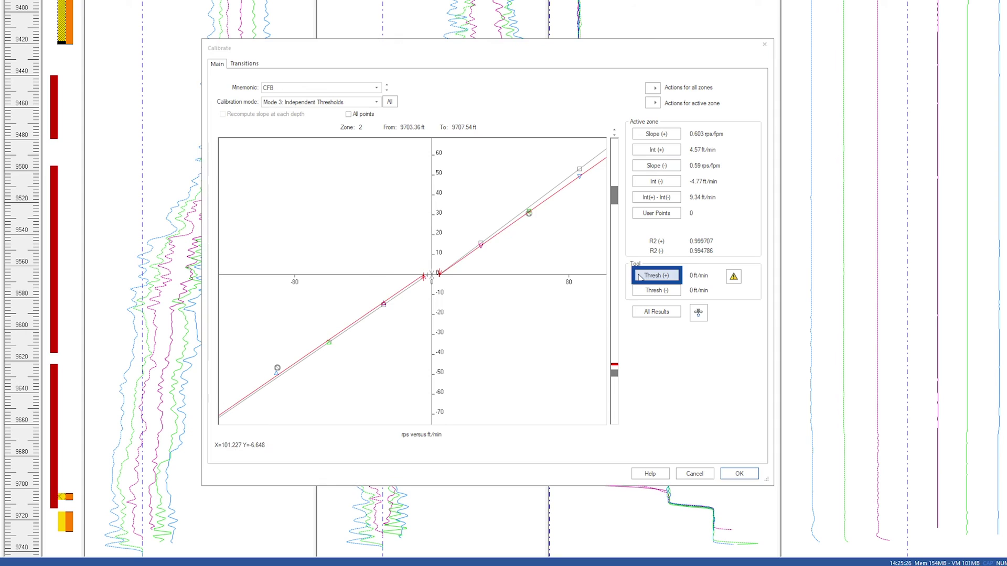
Set thresholds to 4.57 and -4.77 ft/min copied from zone 2
click(640, 277)
click(534, 252)
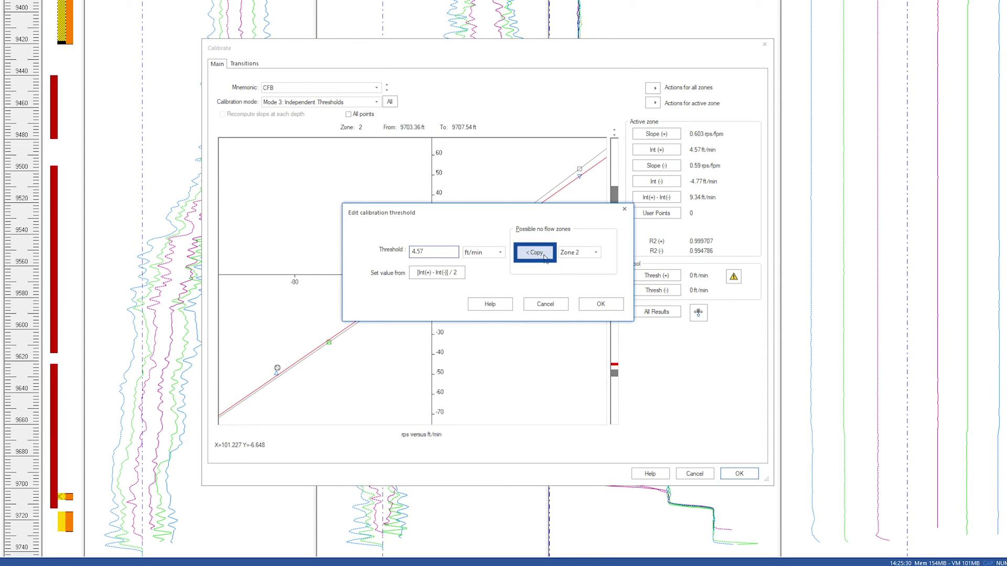
click(458, 275)
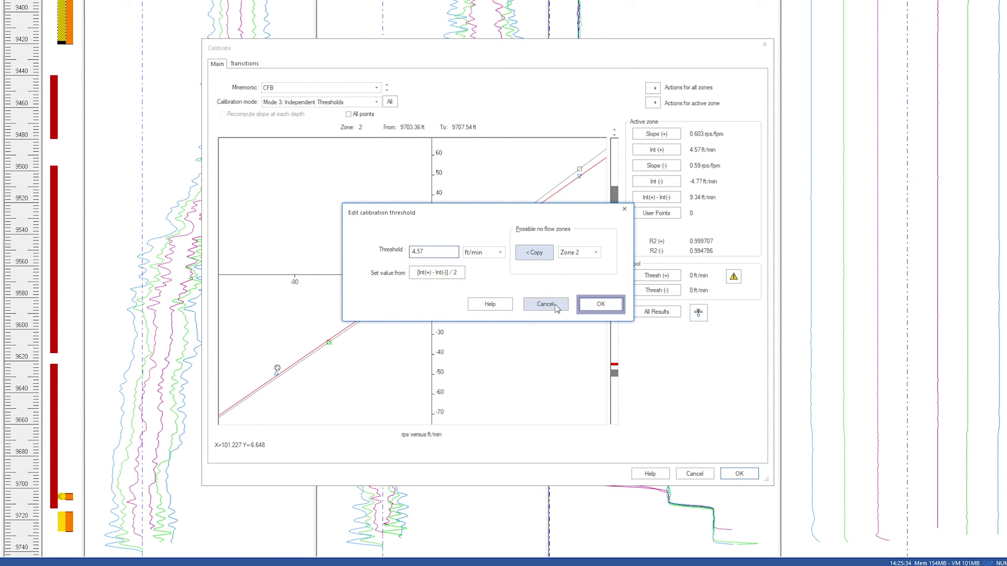
click(598, 303)
click(648, 296)
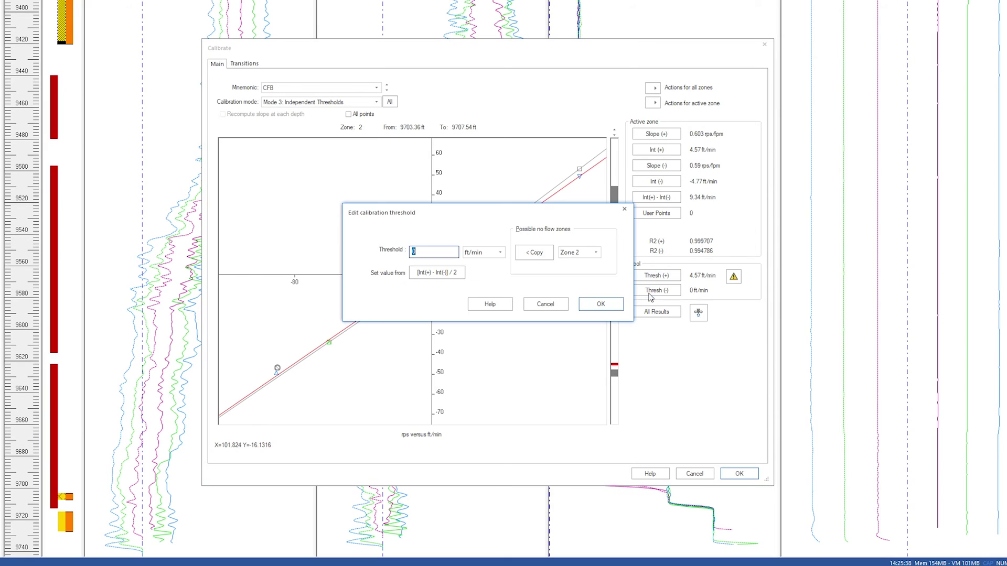
click(548, 255)
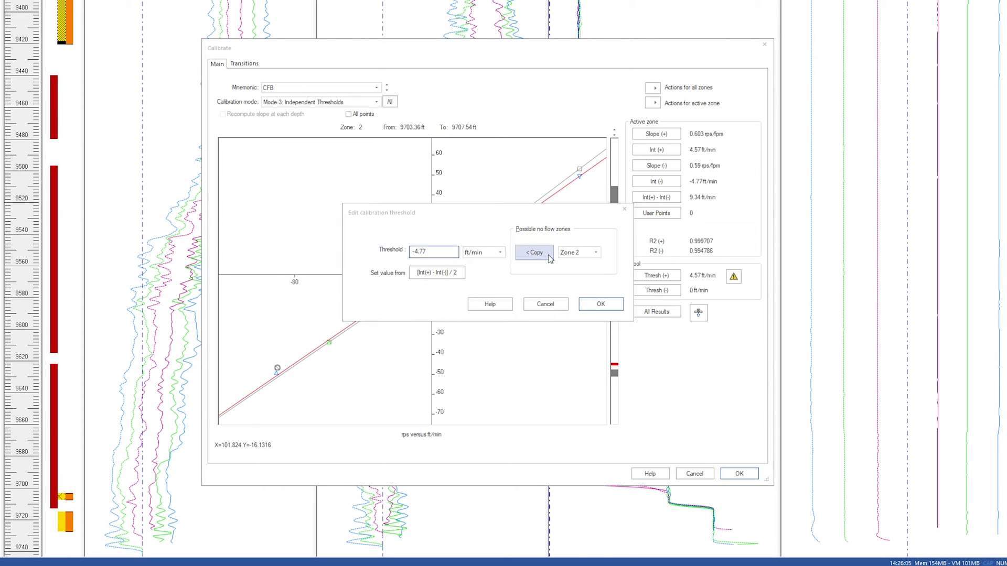
click(460, 274)
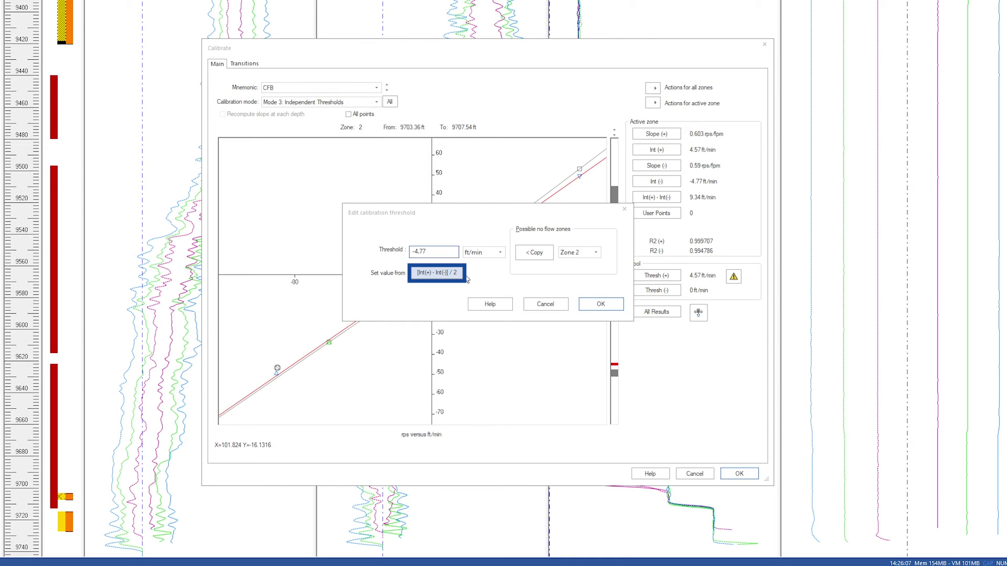
click(596, 304)
right_click(583, 304)
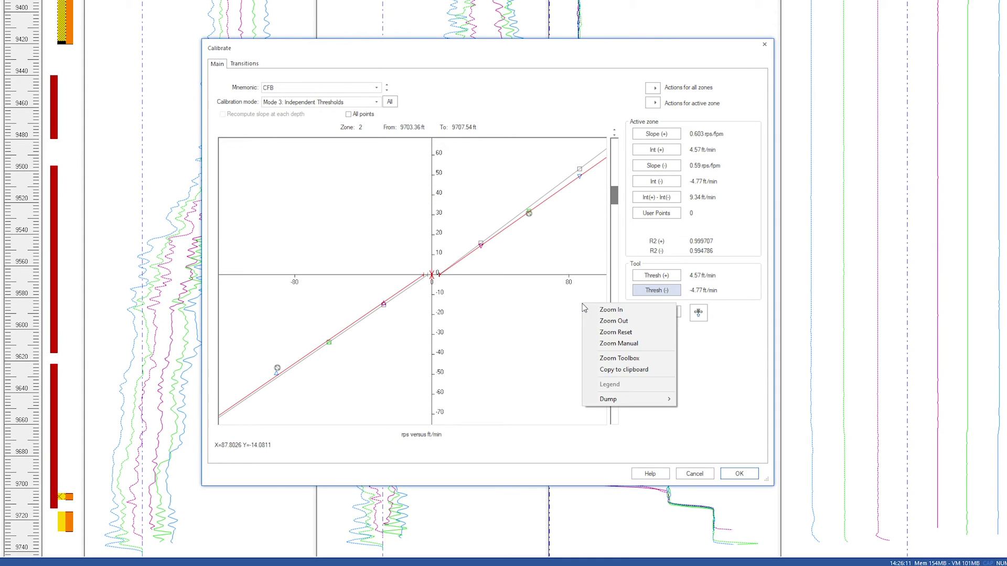
Reset the zoom, select zone 1, and average positive slopes across all zones
click(595, 332)
click(615, 197)
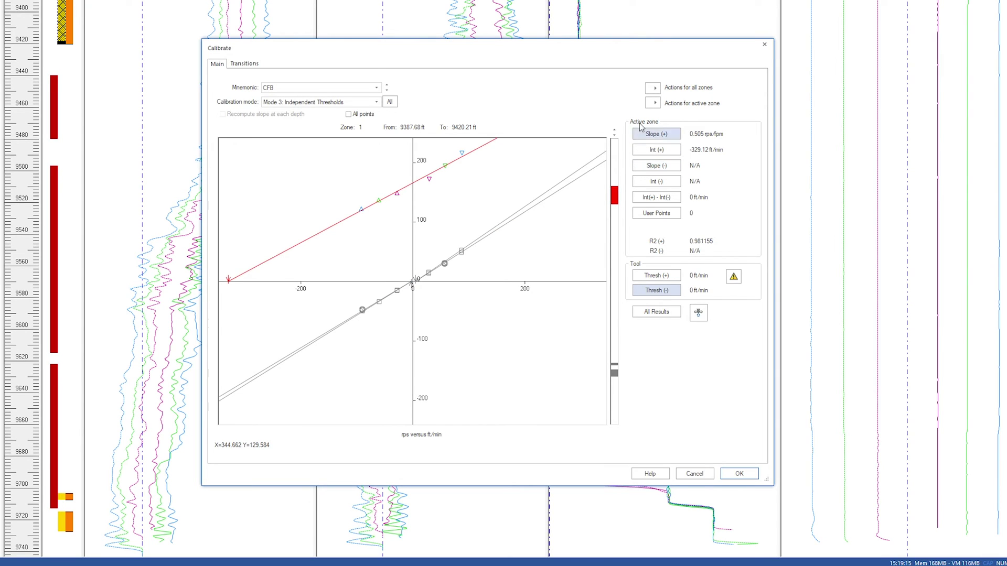
click(652, 89)
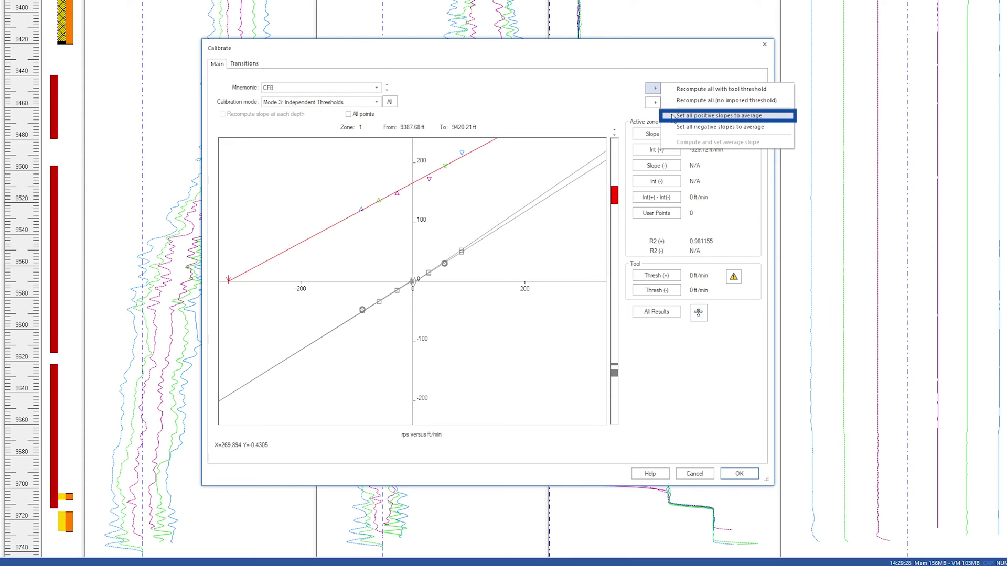
click(603, 124)
Enter thresholds of 9 ft/min positive and -9 ft/min negative
click(637, 276)
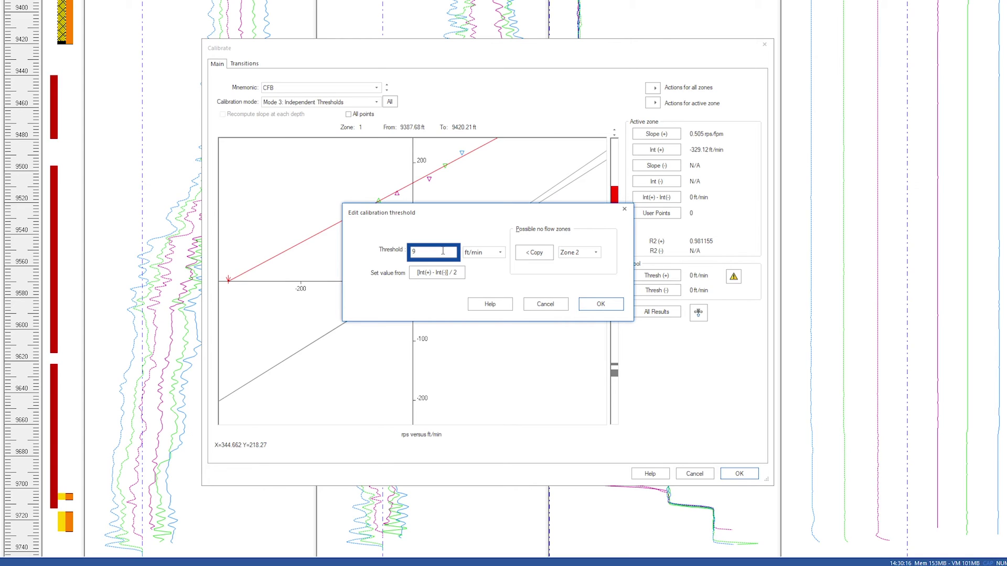
text(9)
click(592, 305)
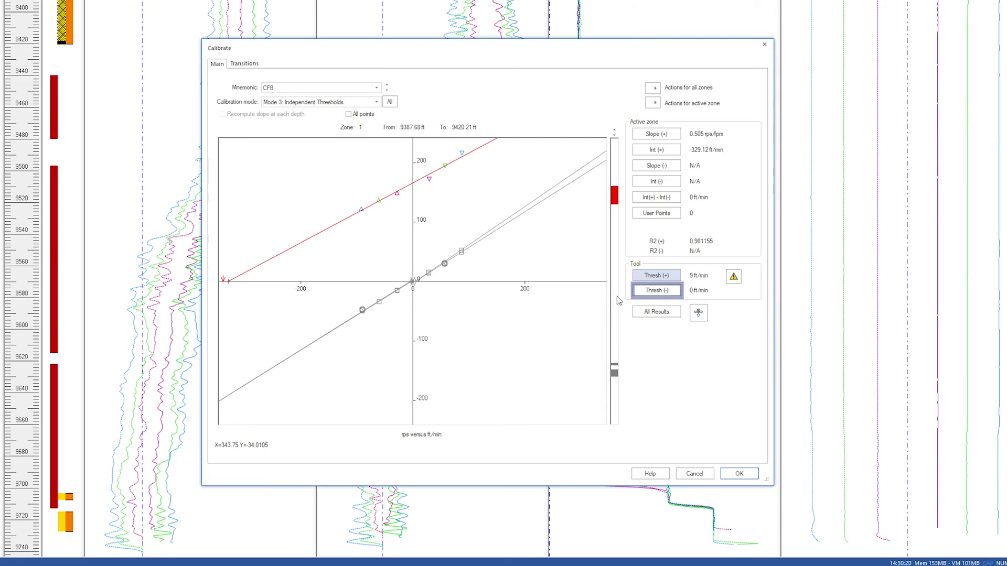
click(637, 292)
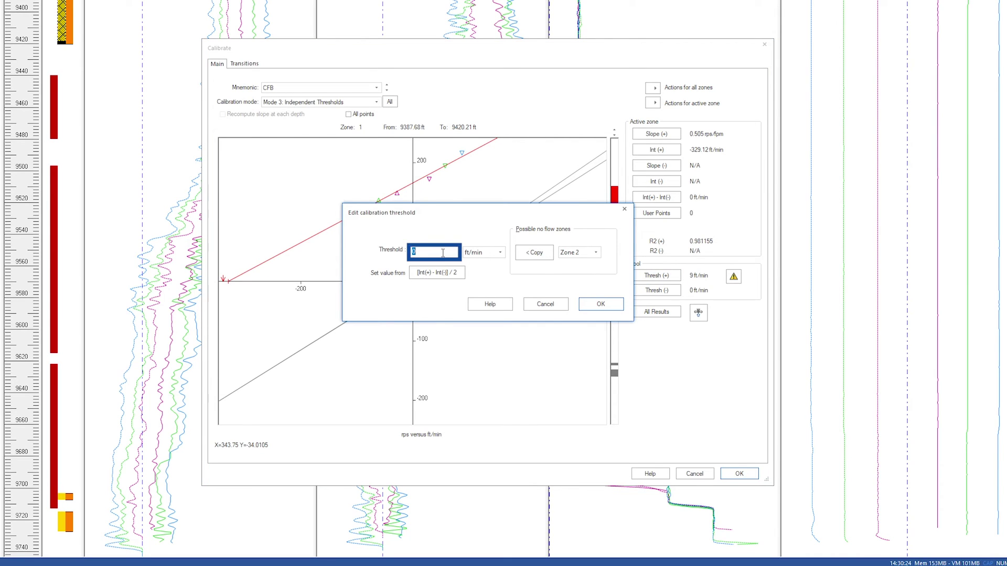
text(-9)
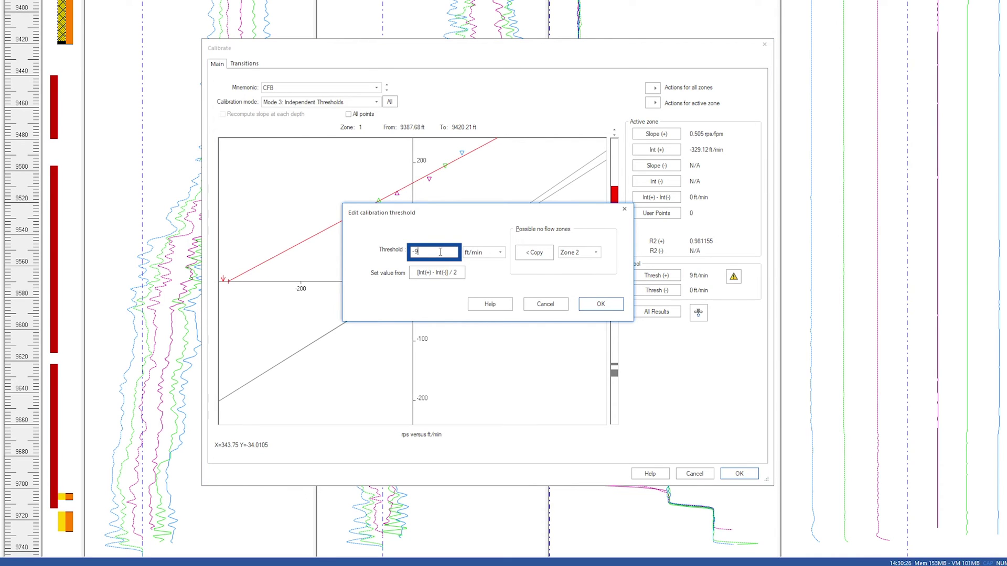
click(594, 305)
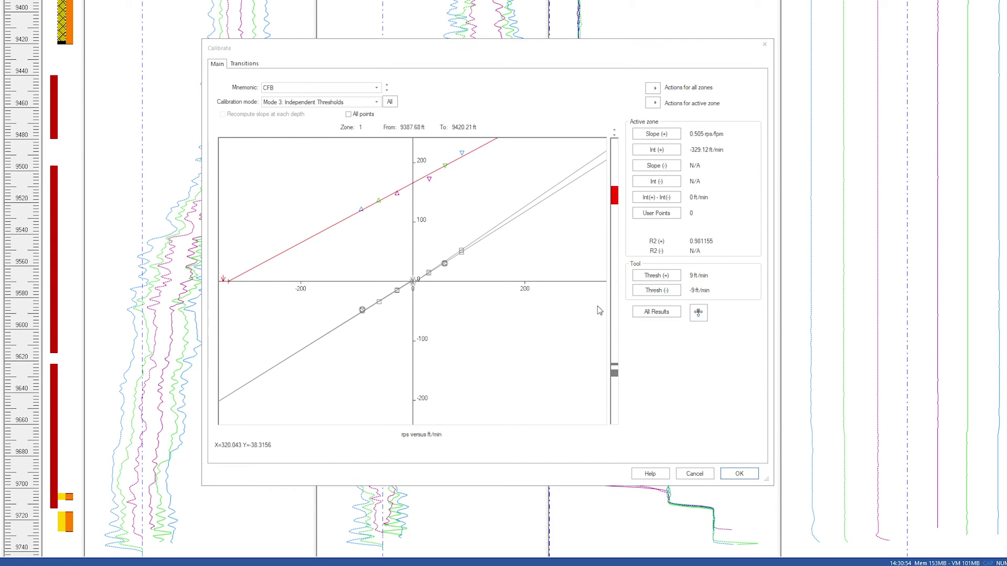
Check the Slope (+) and Slope (-) columns in the all-zones results table (CFB thresholds 9/−9, 4.57/−4.77, 4.2/−2.39 ft/min), then close it
click(640, 313)
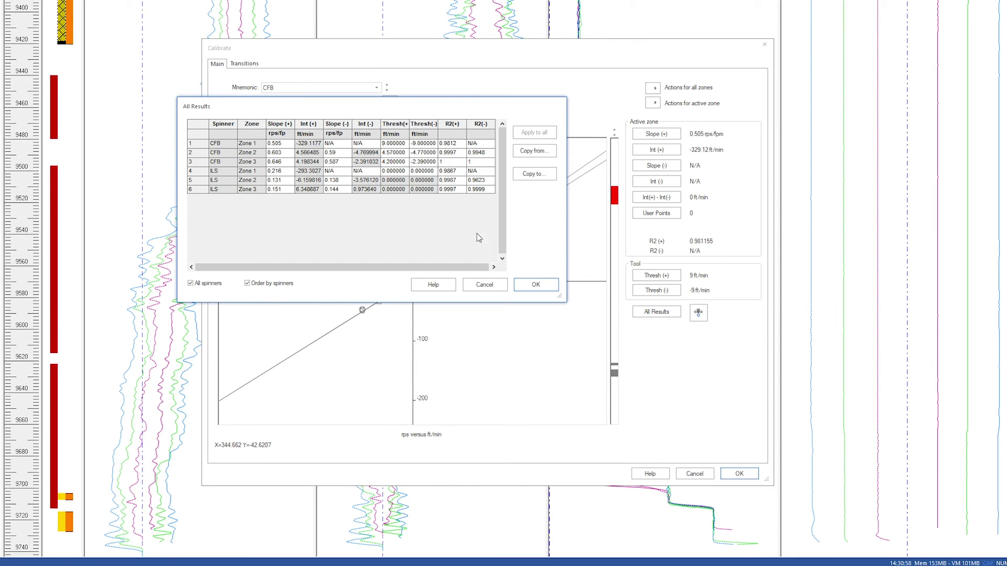
click(288, 124)
click(333, 124)
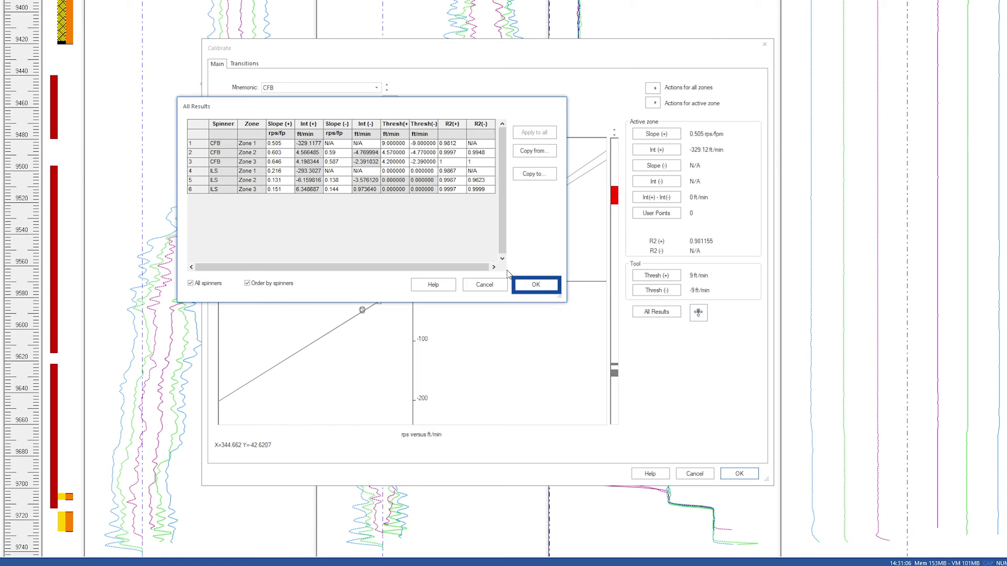
click(535, 284)
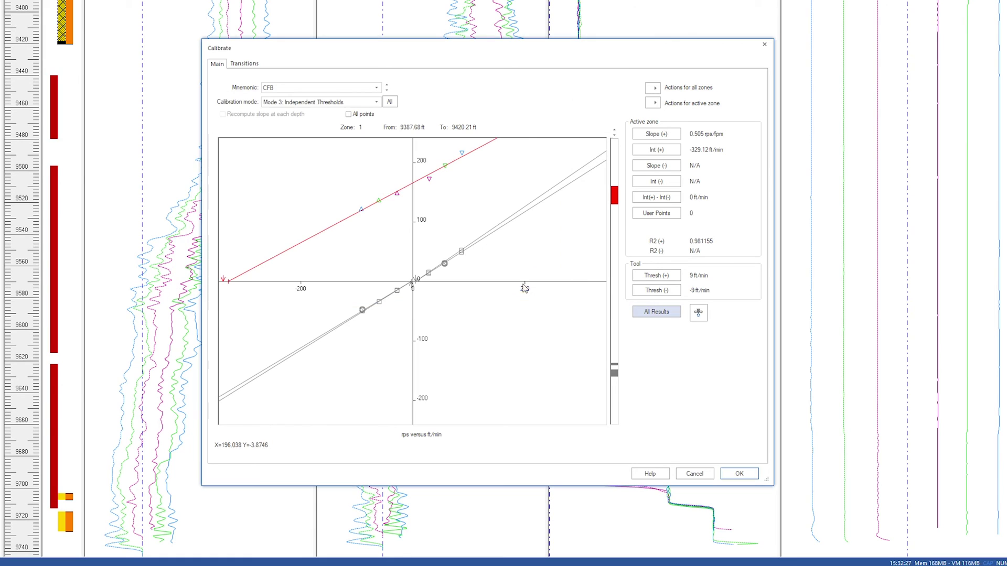
Accept the calibration and the CFB cut-off settings to compute VACFB, skipping the ILS spinner
click(749, 475)
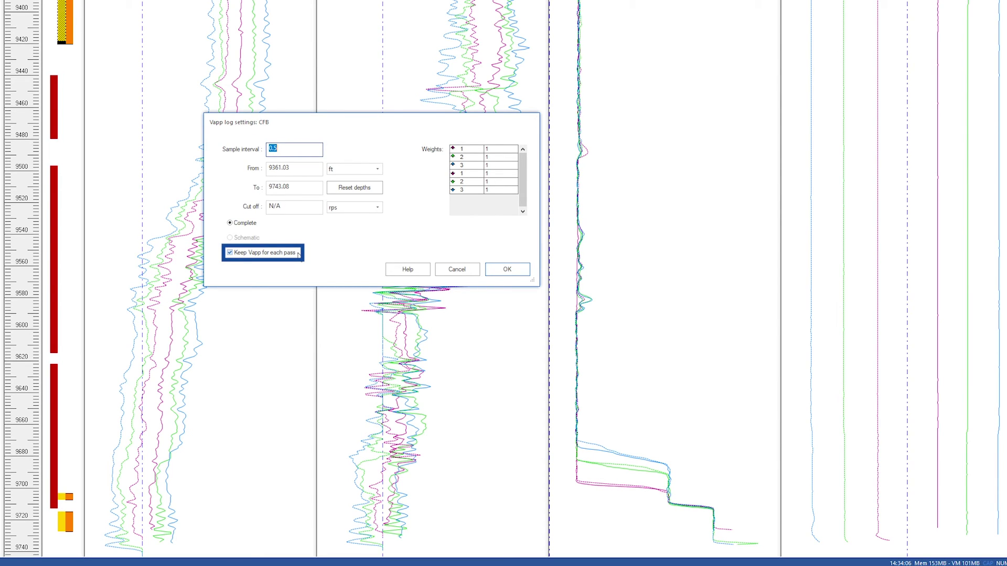
click(273, 207)
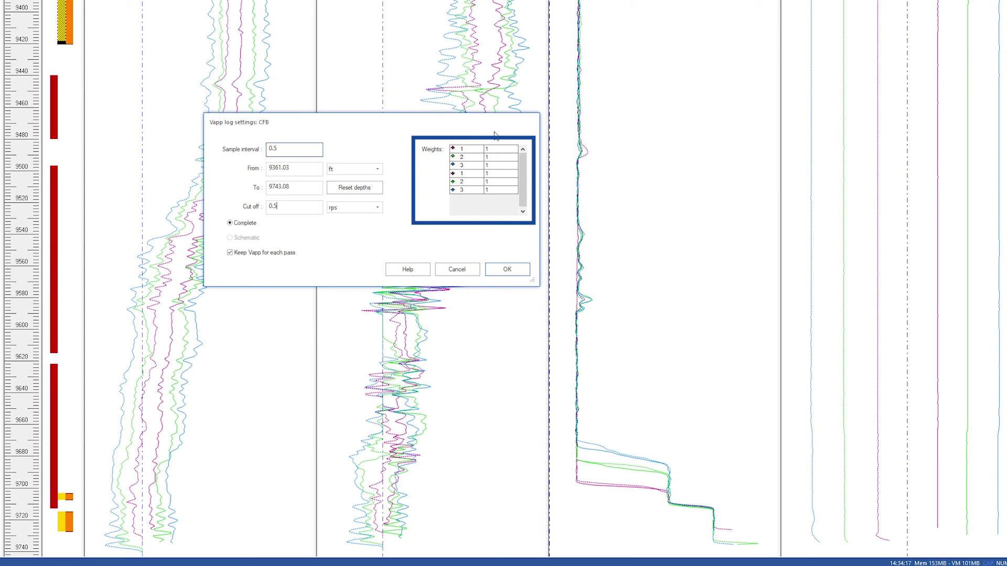
click(514, 271)
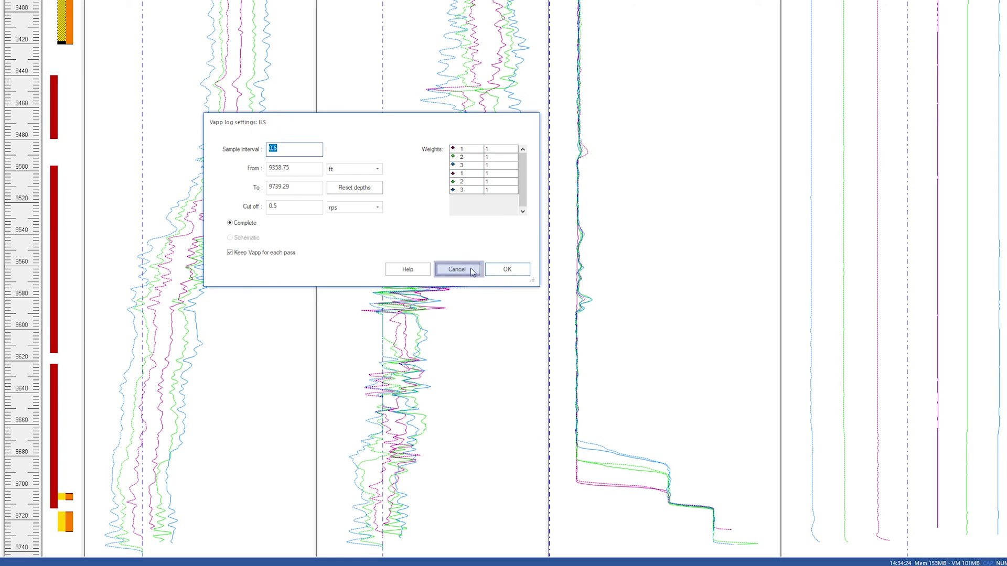
click(471, 269)
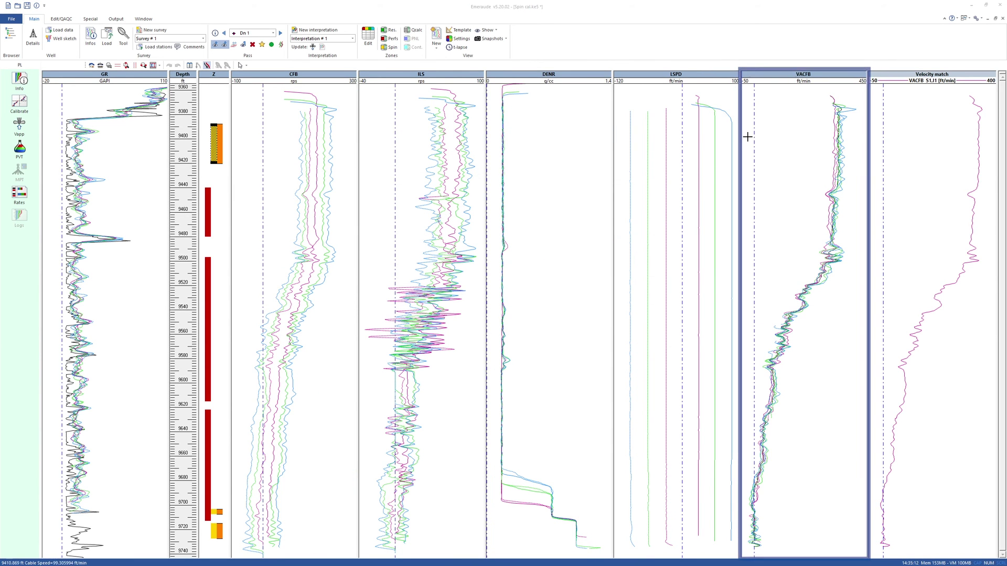
Select the VACFB and Velocity match tracks, highlight passes Dn 1 through Up 2, then select the top zone
click(776, 77)
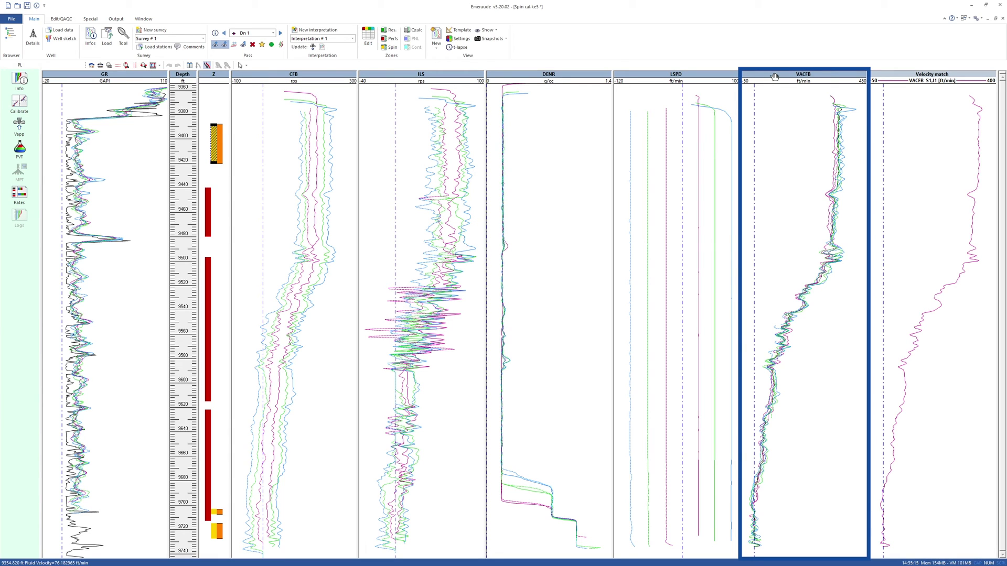
click(890, 76)
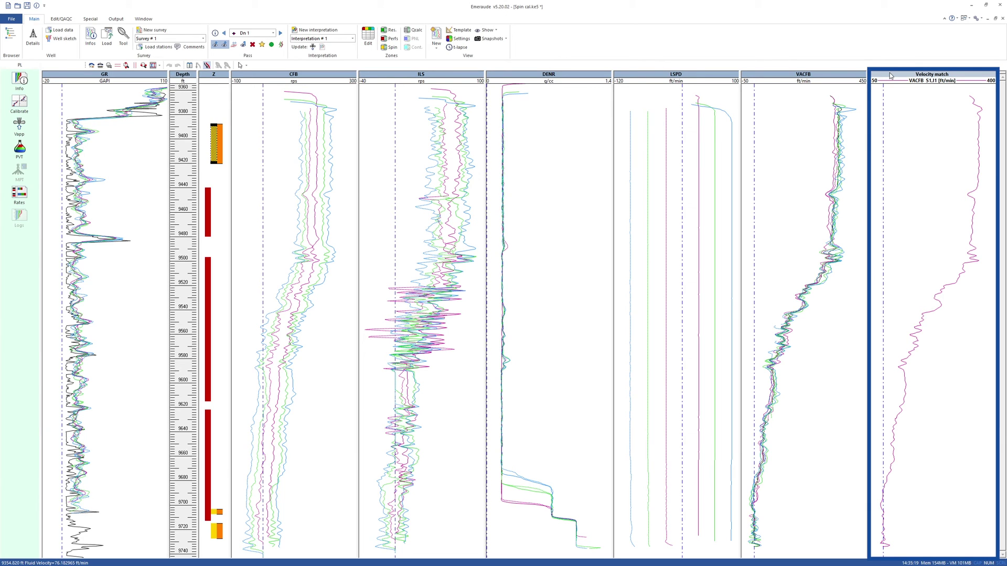
click(262, 45)
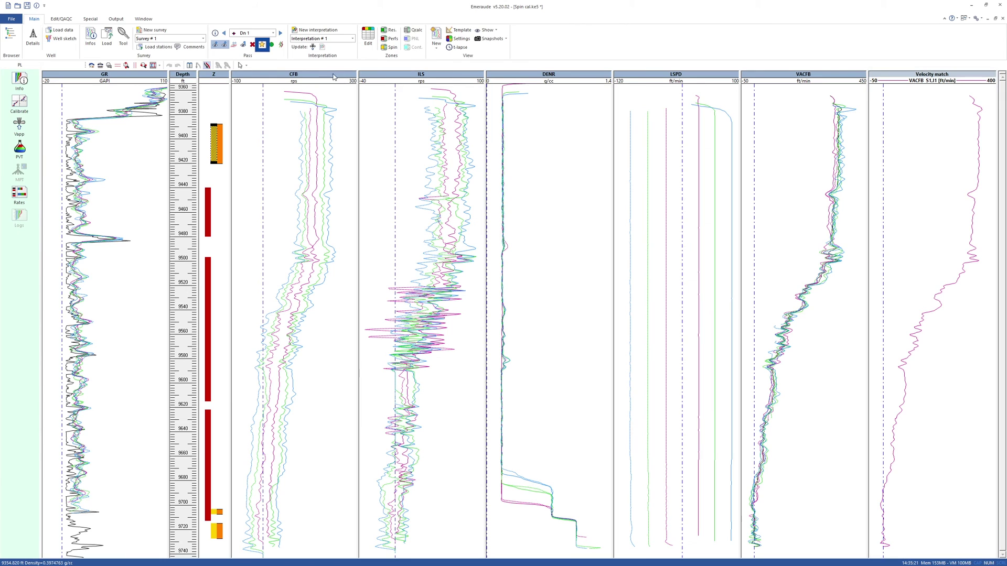
click(262, 46)
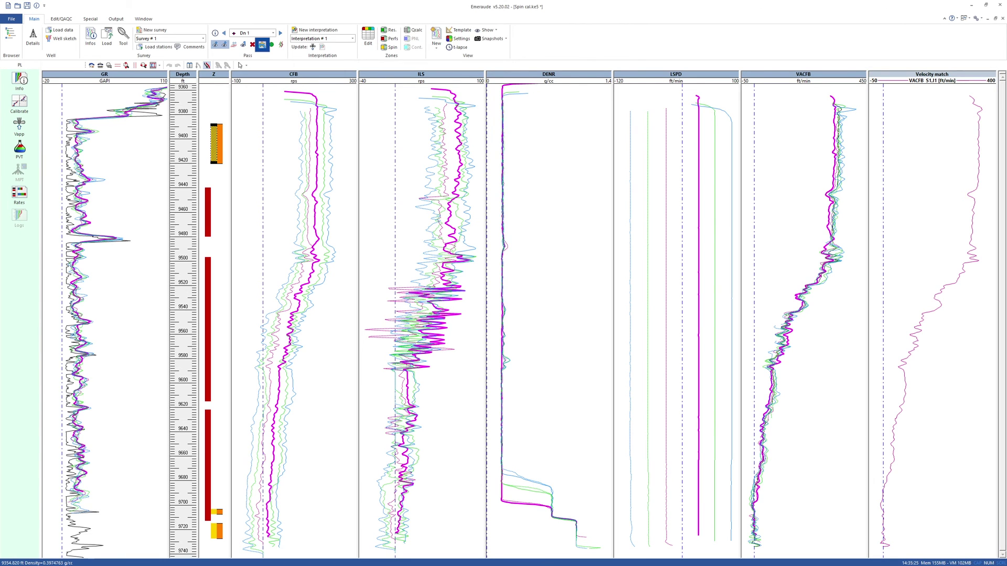
click(281, 33)
click(281, 33)
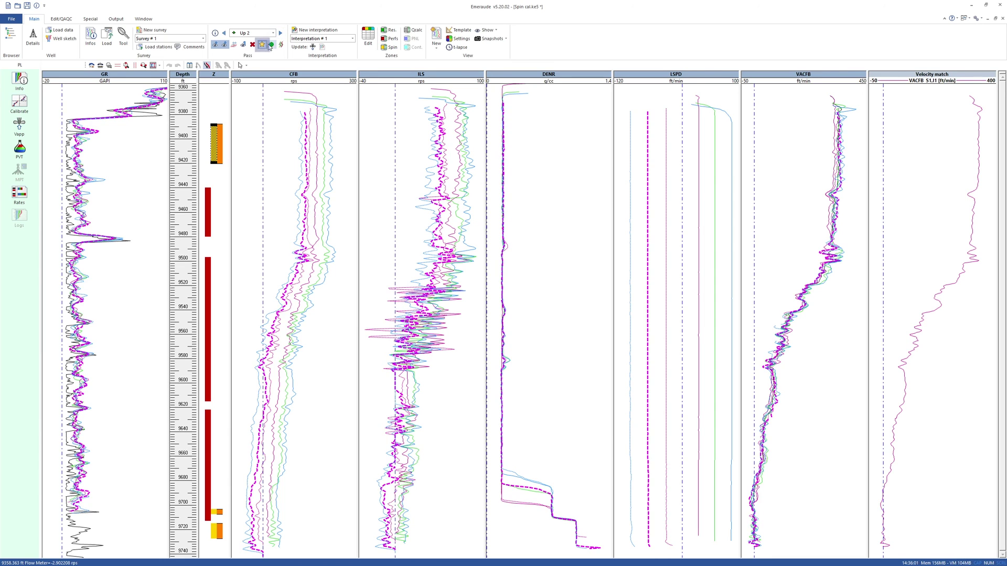
click(263, 45)
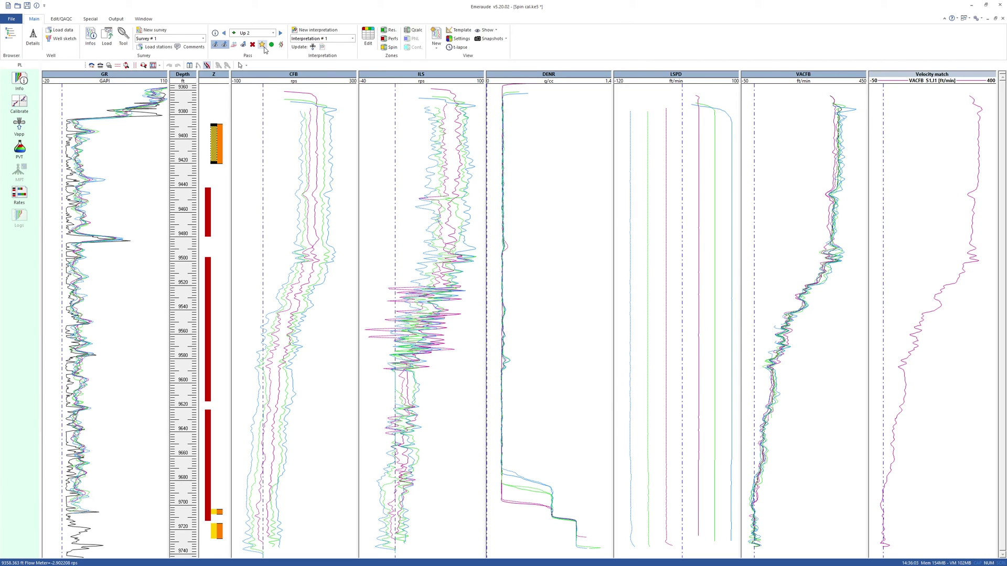
click(219, 146)
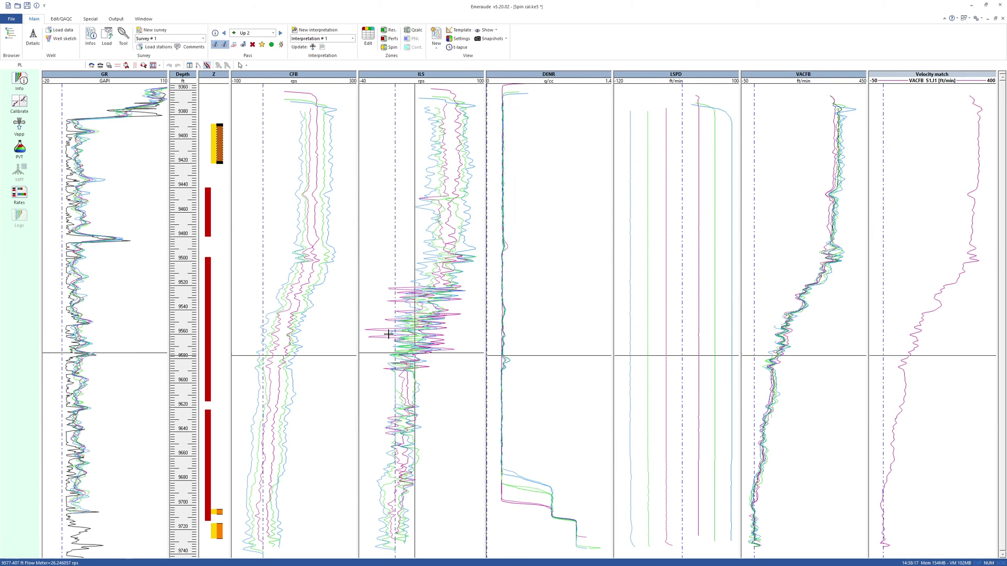
Make the transitions between Zones 1–3 Sharp, meeting at 9561.784 and 9711.249 ft
click(20, 102)
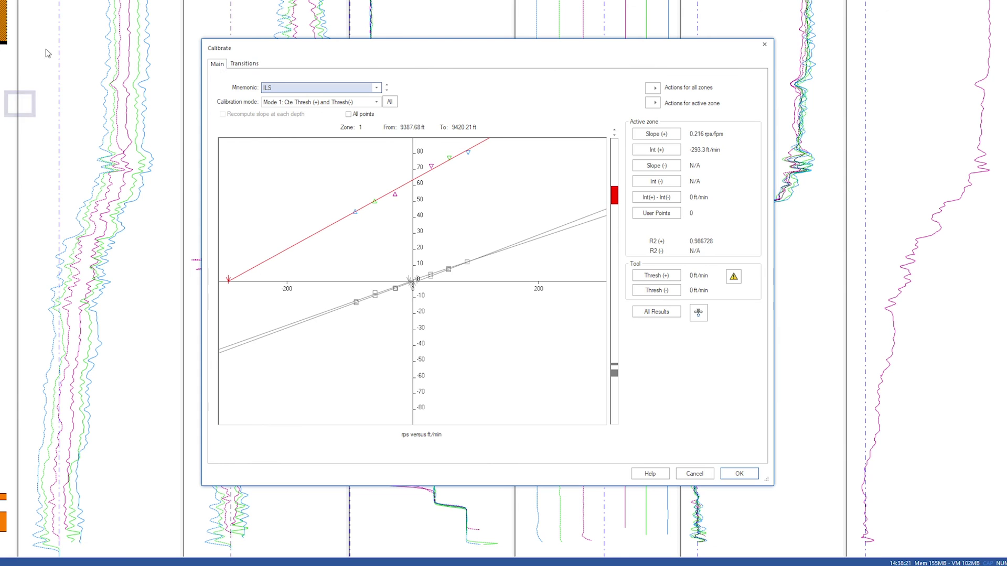
click(245, 65)
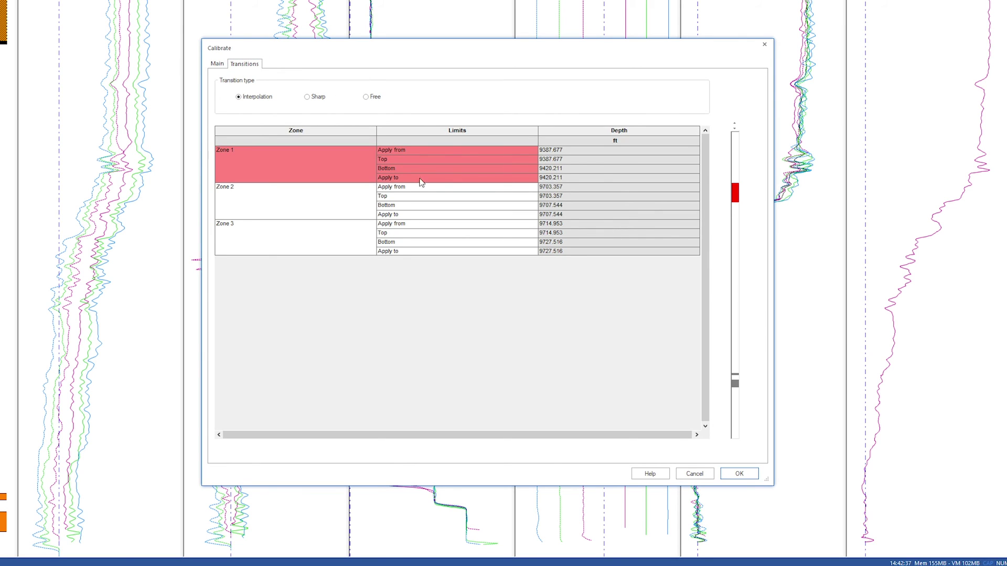
click(734, 129)
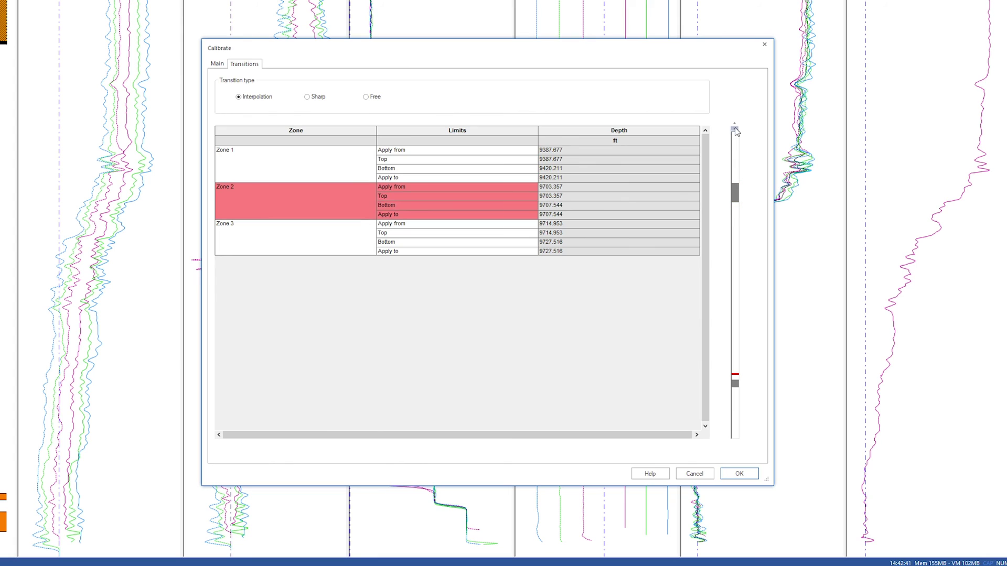
click(734, 129)
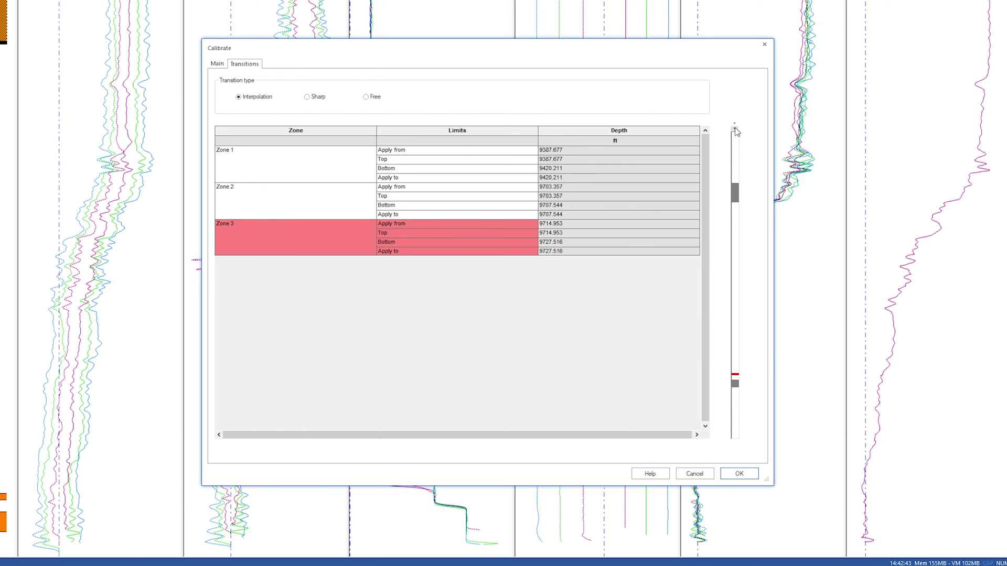
click(735, 129)
click(308, 98)
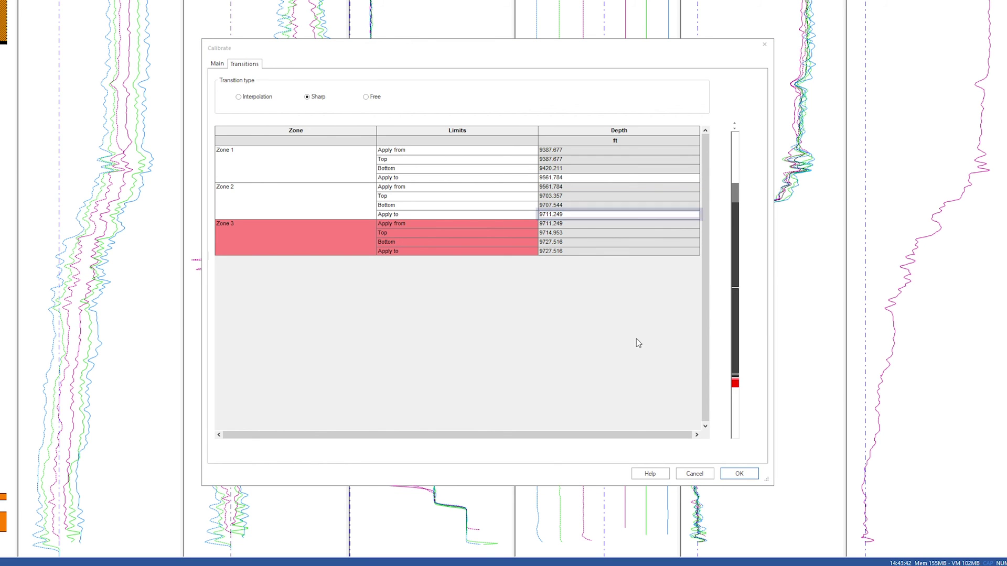
click(683, 474)
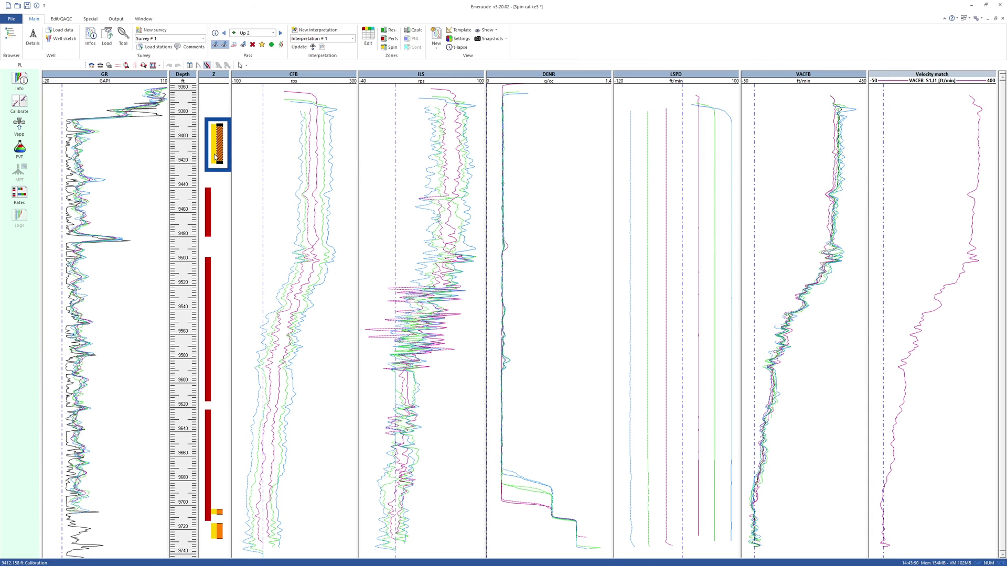
Extend the top calibration zone down to about 9665 ft and select the lower zone near 9715 ft
drag(220, 164, 219, 465)
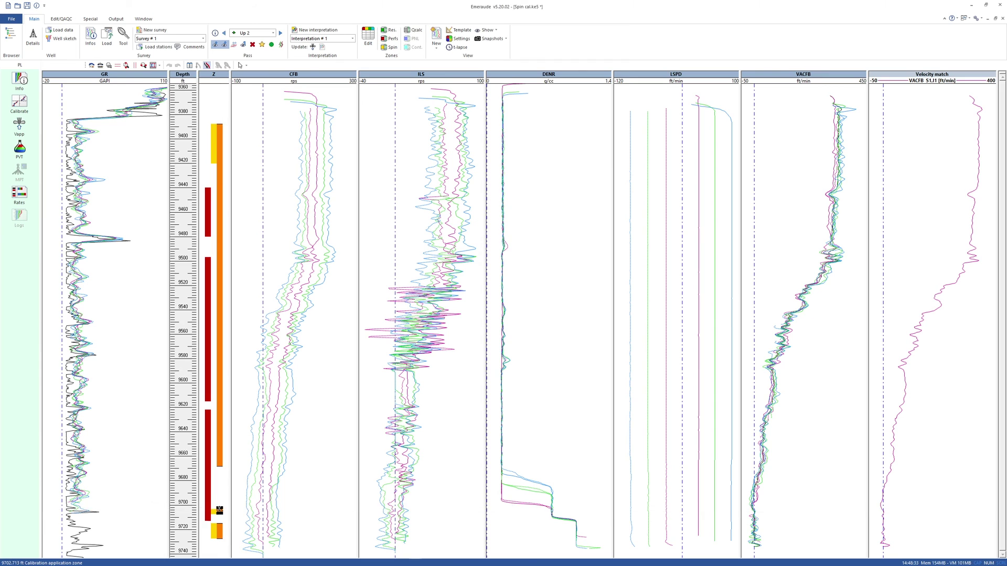
click(220, 524)
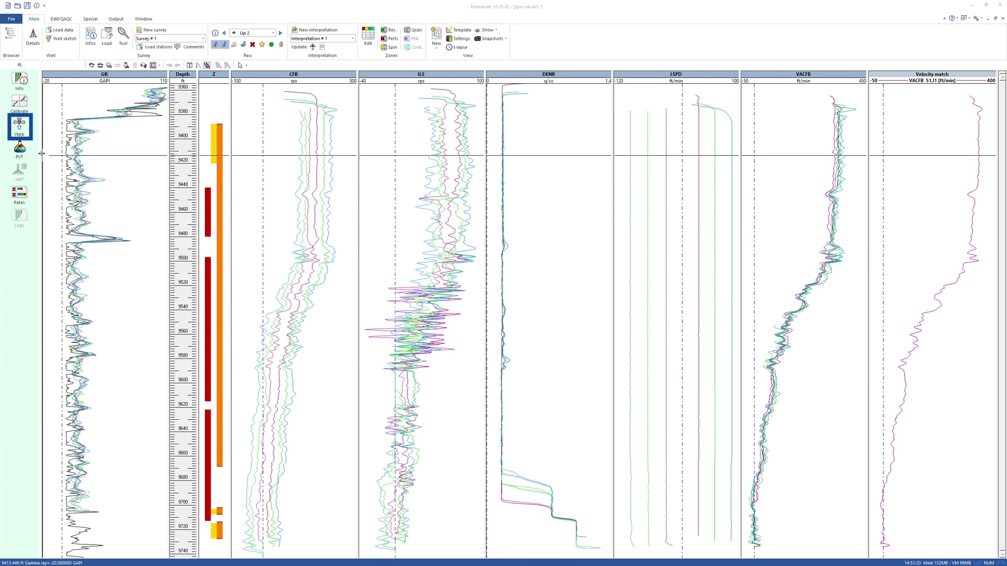
Recompute VACFB from the CFB spinner only, then check the Free transitions with zone 1 at 9387.677–9668.245 ft
click(29, 126)
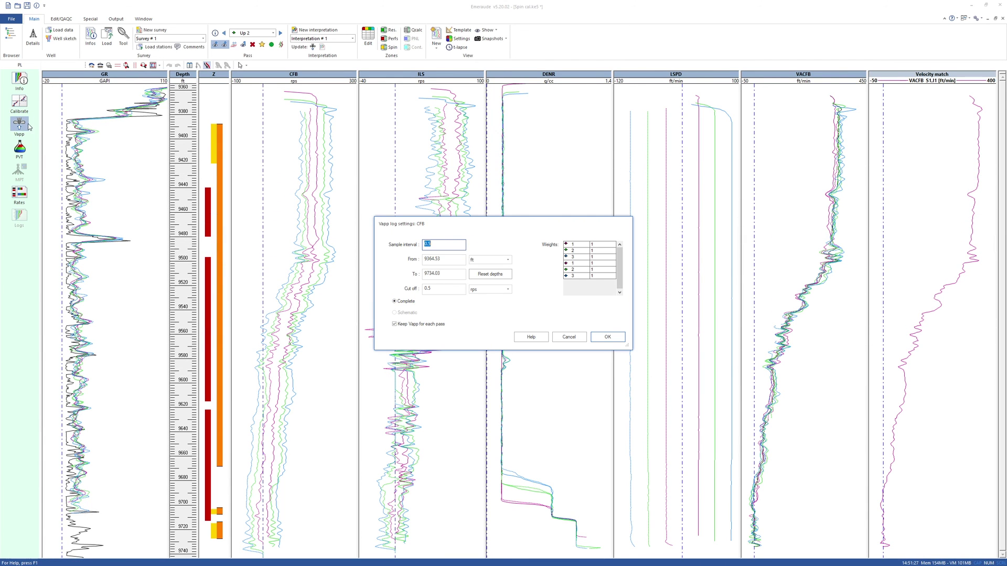
click(615, 338)
click(579, 339)
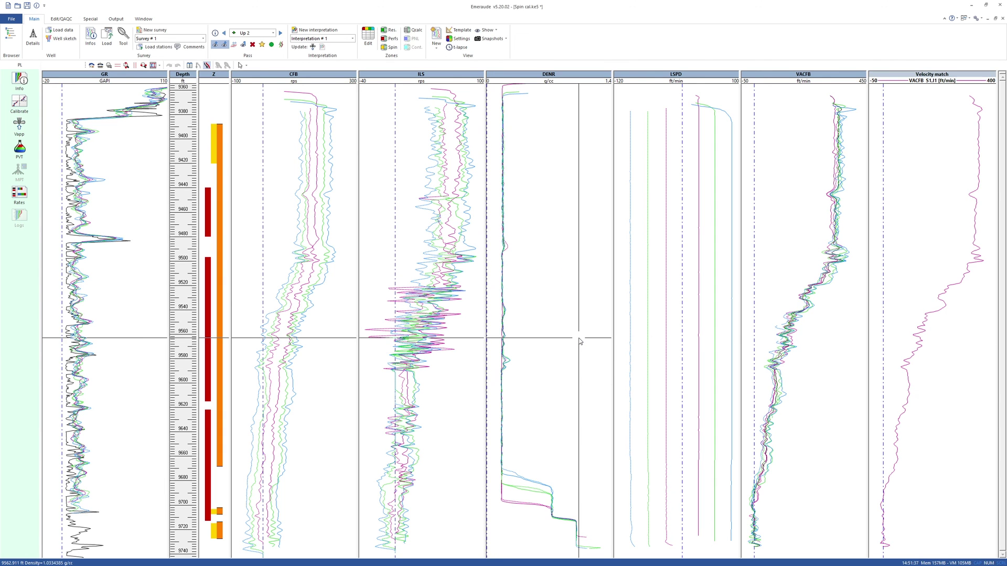
click(66, 120)
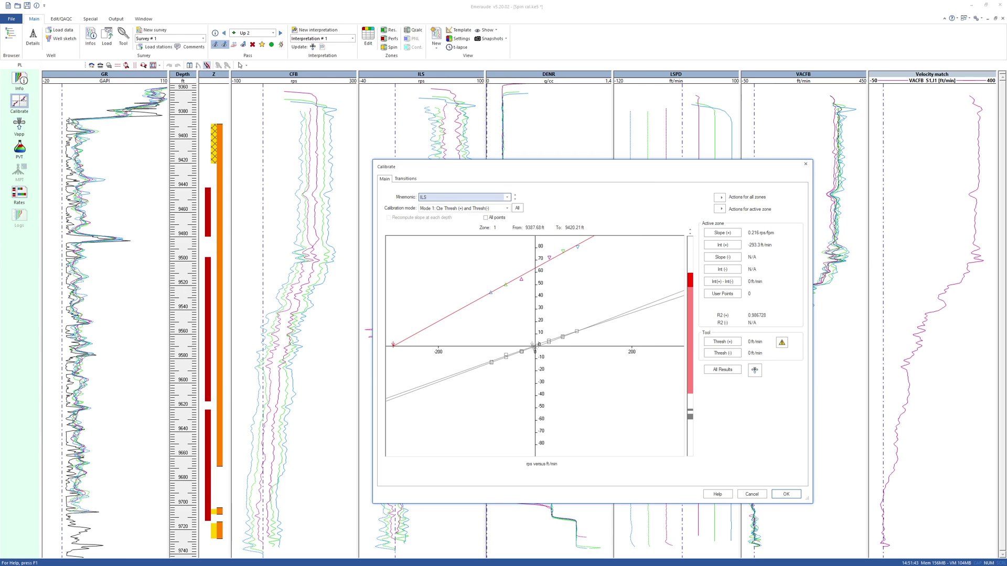
click(402, 180)
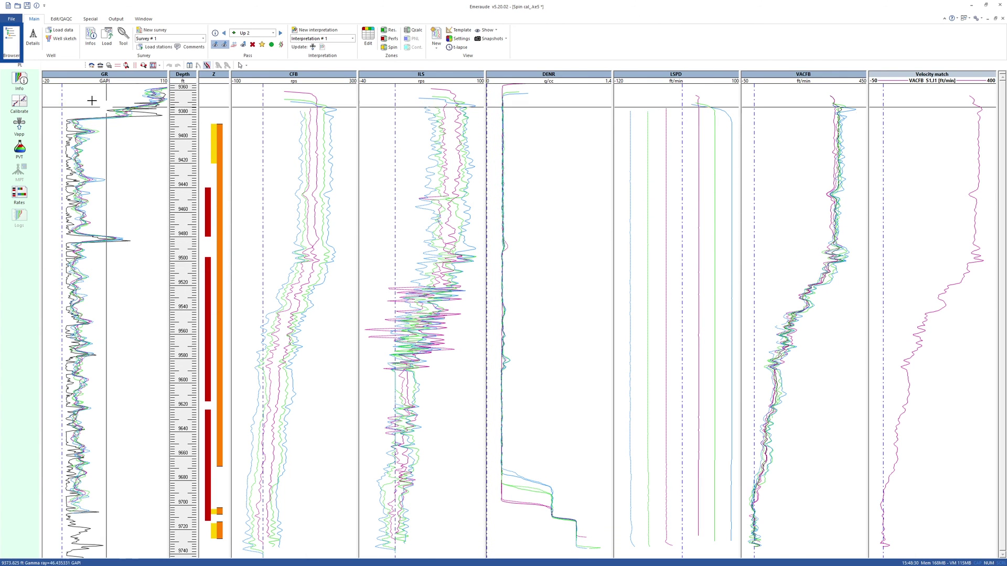
click(11, 39)
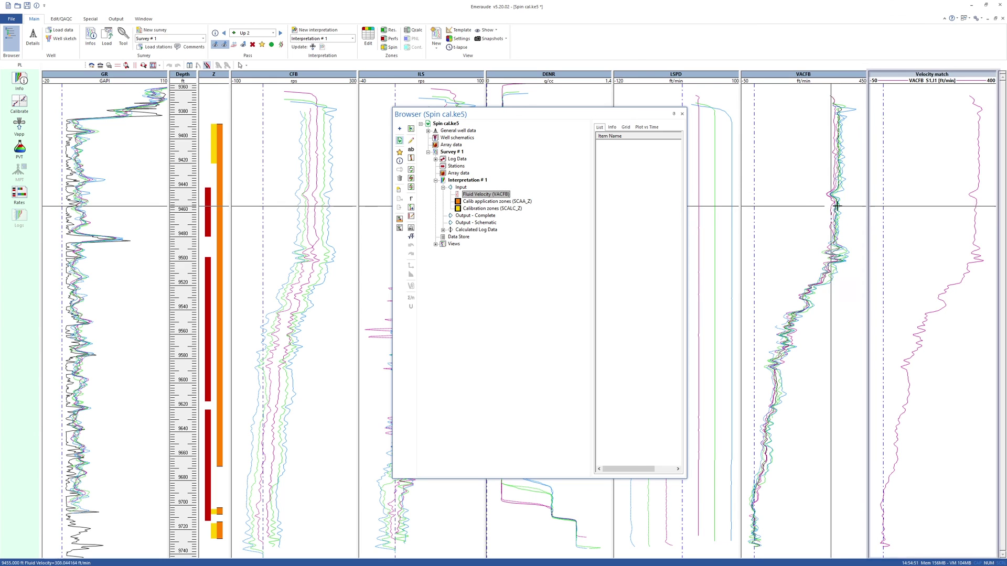
click(995, 175)
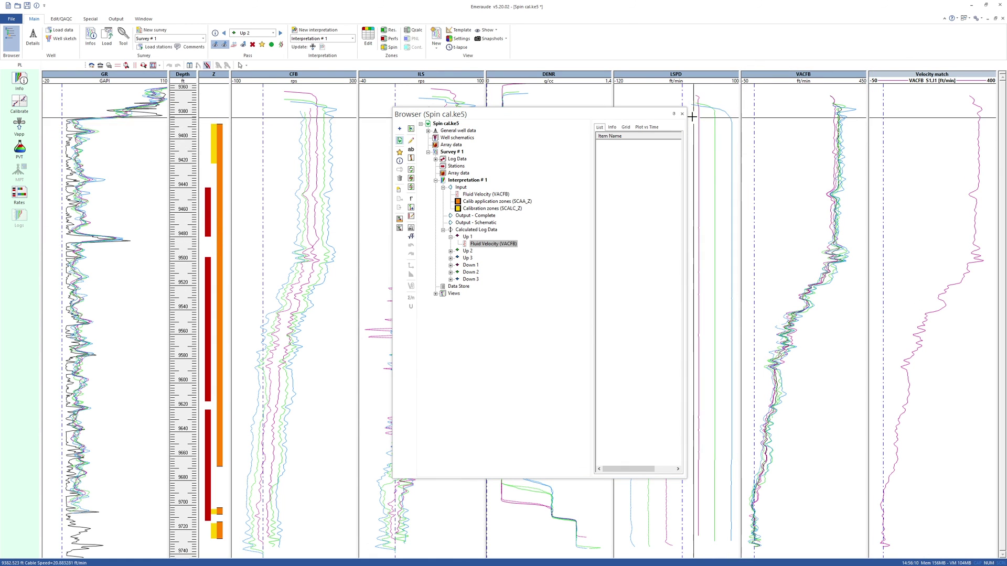
click(682, 114)
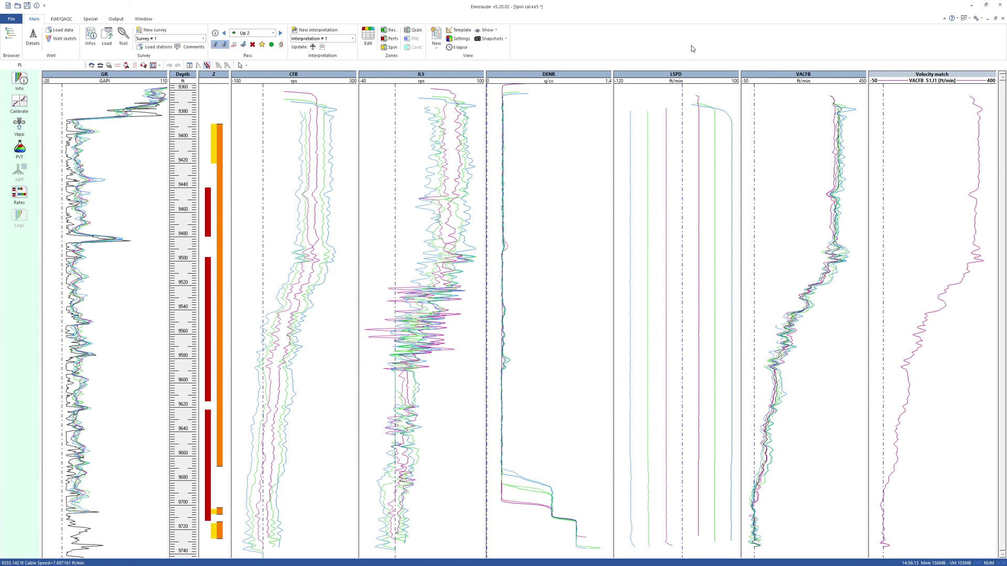